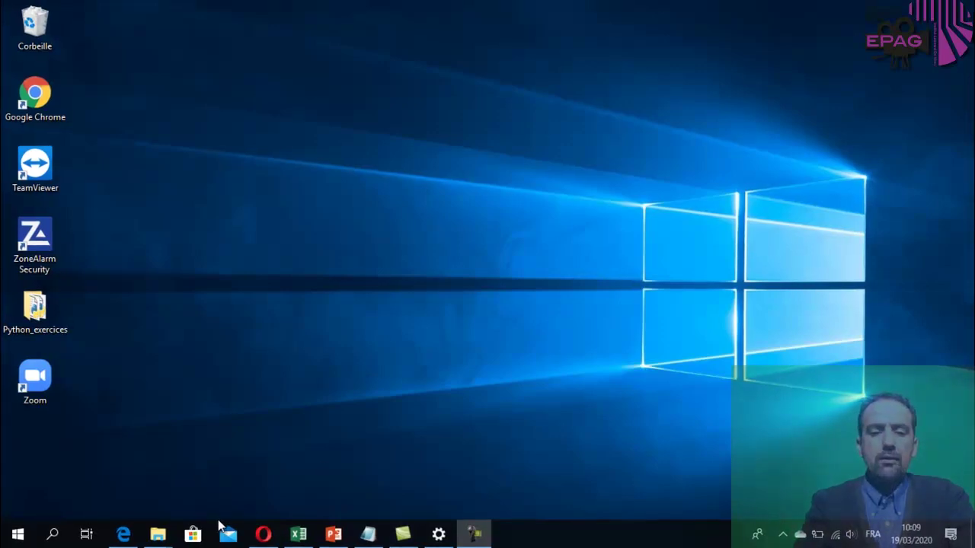
Step: Enter cmd as the program to open in the Run dialog
key(super+r)
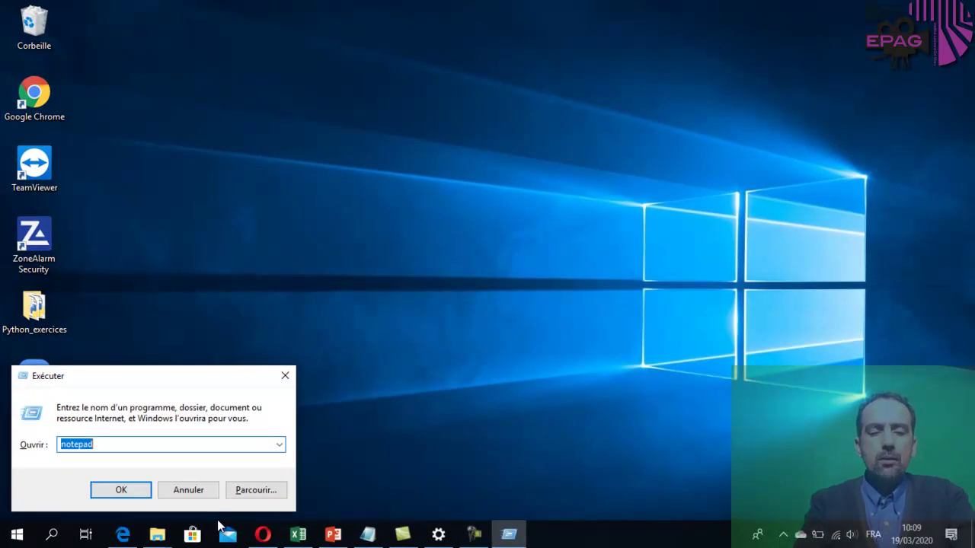
text(cmd)
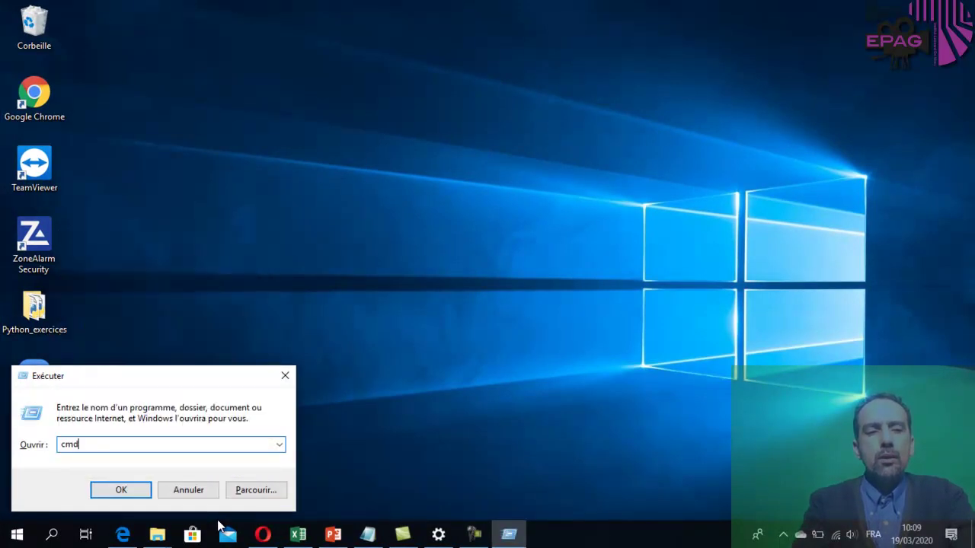
key(Return)
Step: Search the system for cmd, launch Invite de commandes as administrator, and reposition its window slightly
key(super)
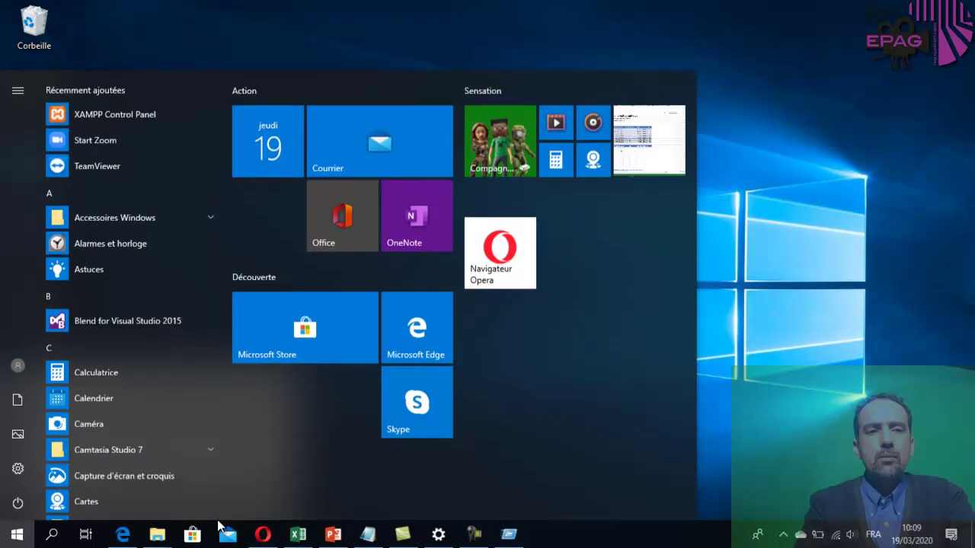
text(cmd)
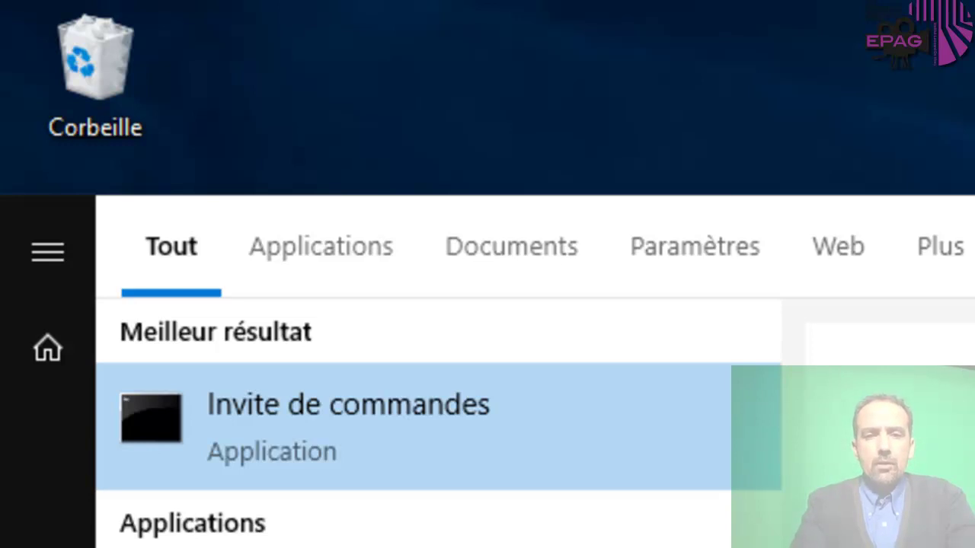
key(Return)
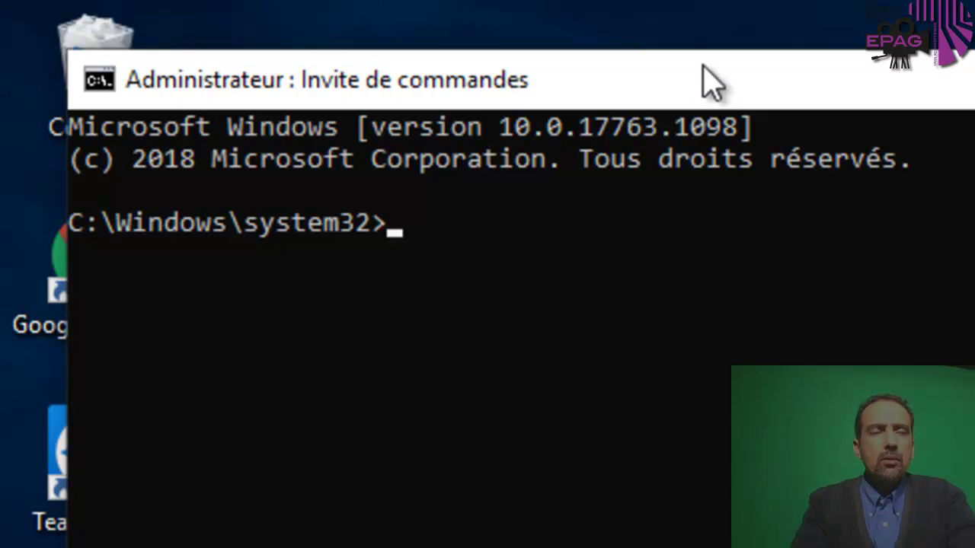
drag(701, 83, 728, 100)
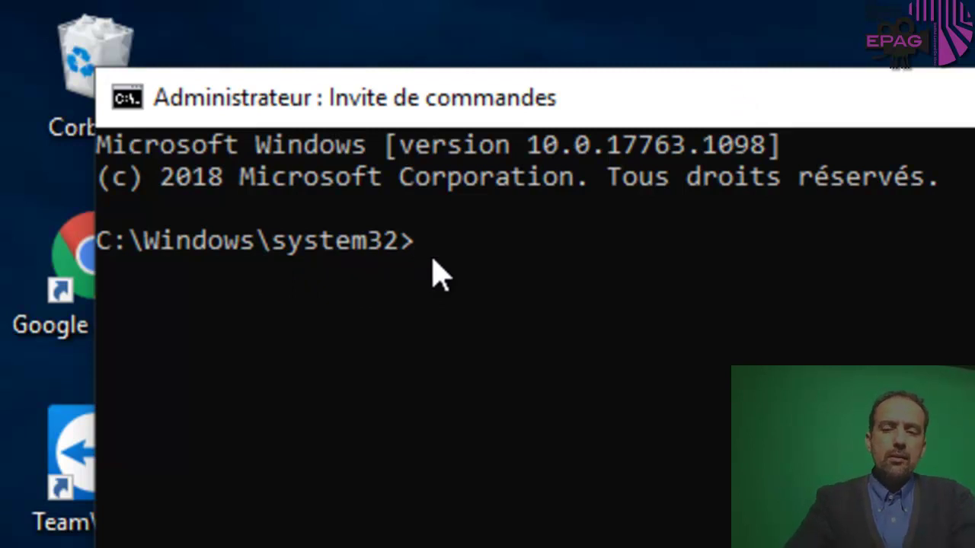
Step: Change to the root of drive C with cd\ and list its contents with dir
text(cd\)
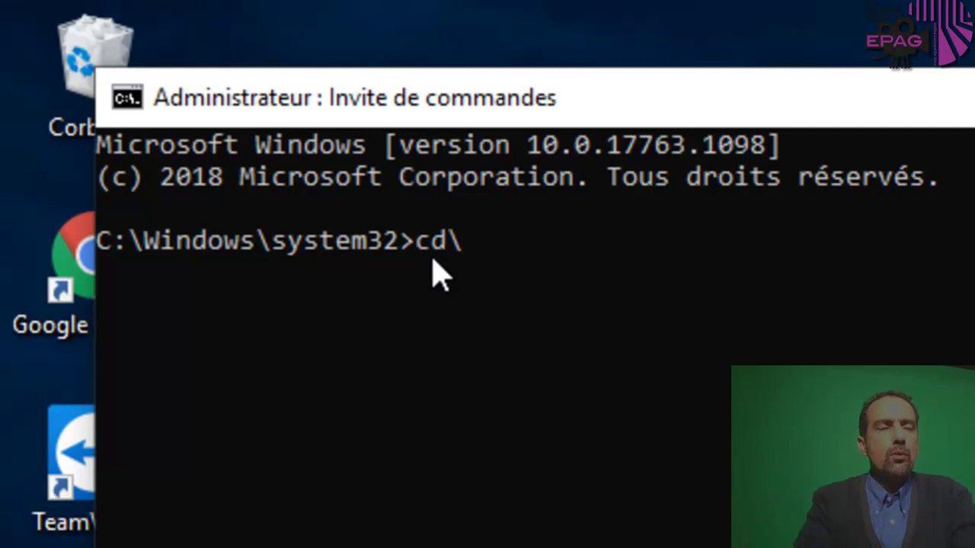
key(Return)
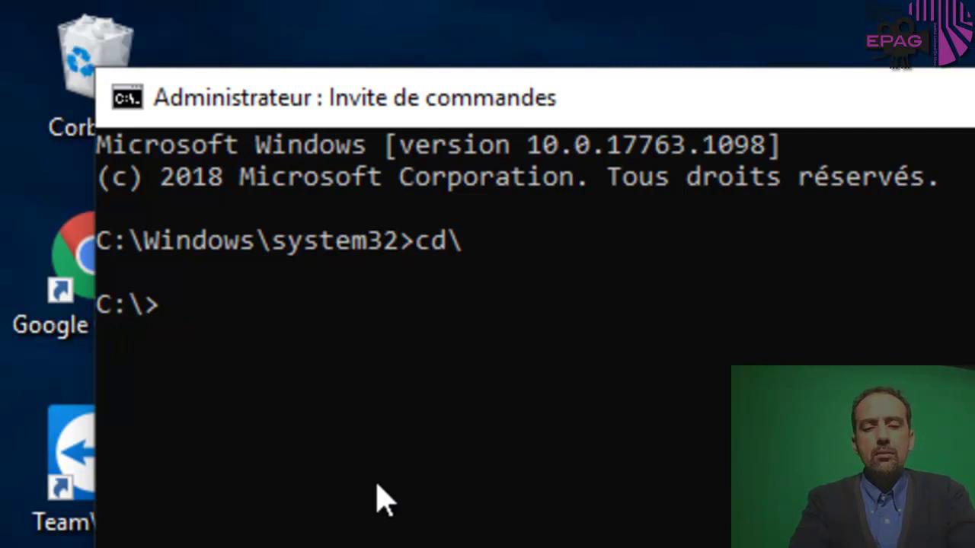
text(d)
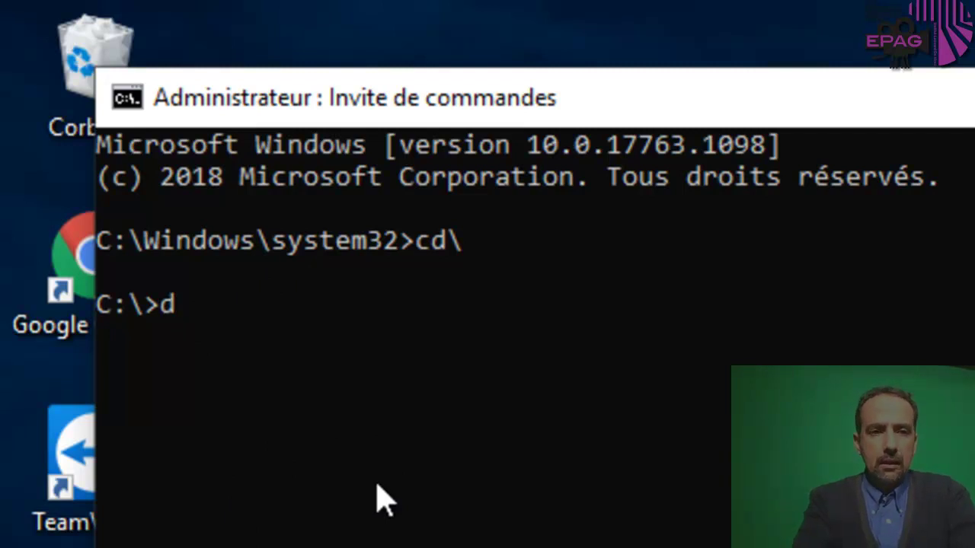
text(ir)
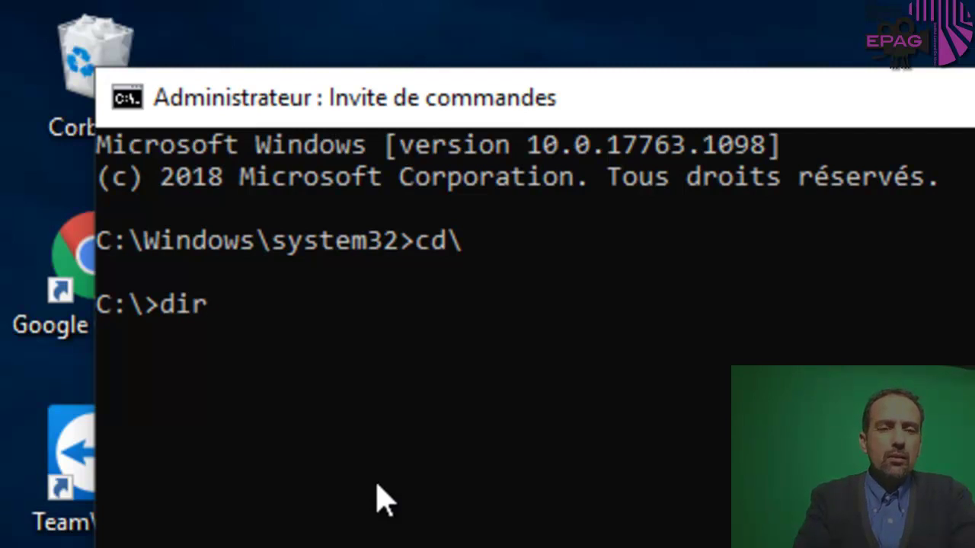
key(Return)
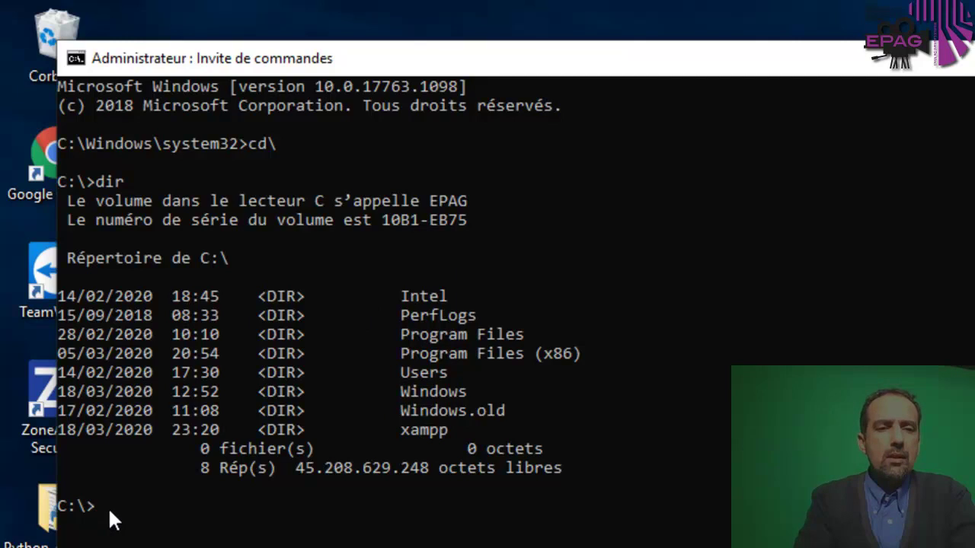
Step: Change the current directory to the xampp folder with cd xampp
text(cd)
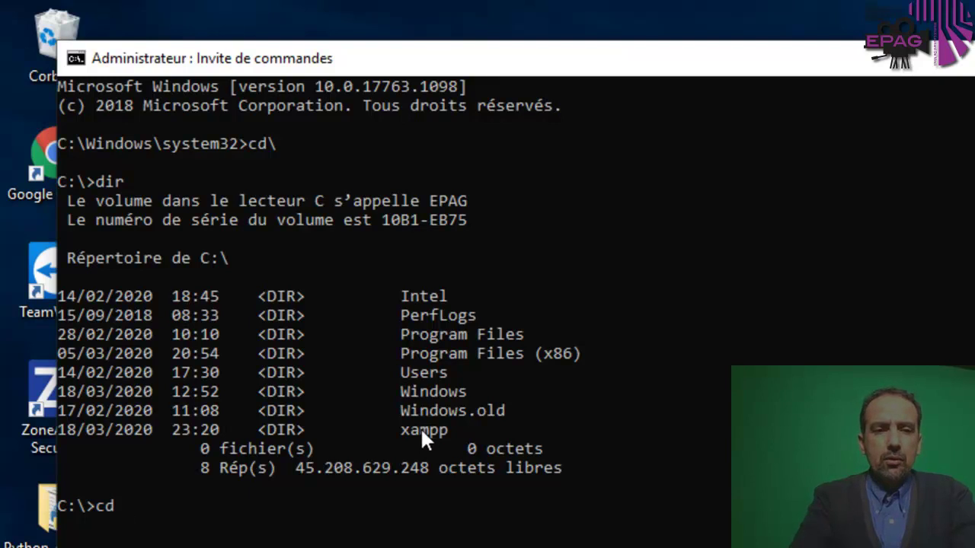
text( x)
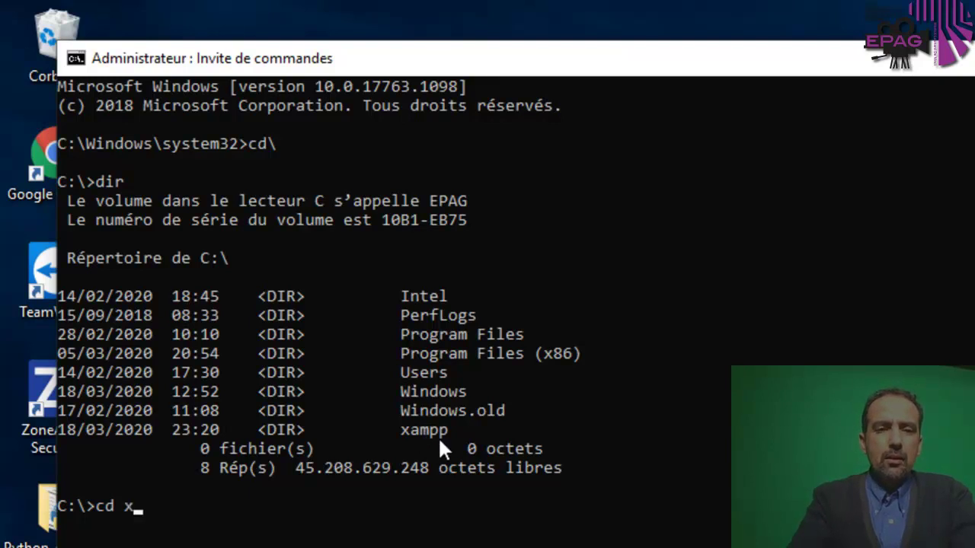
text(ampp)
key(Return)
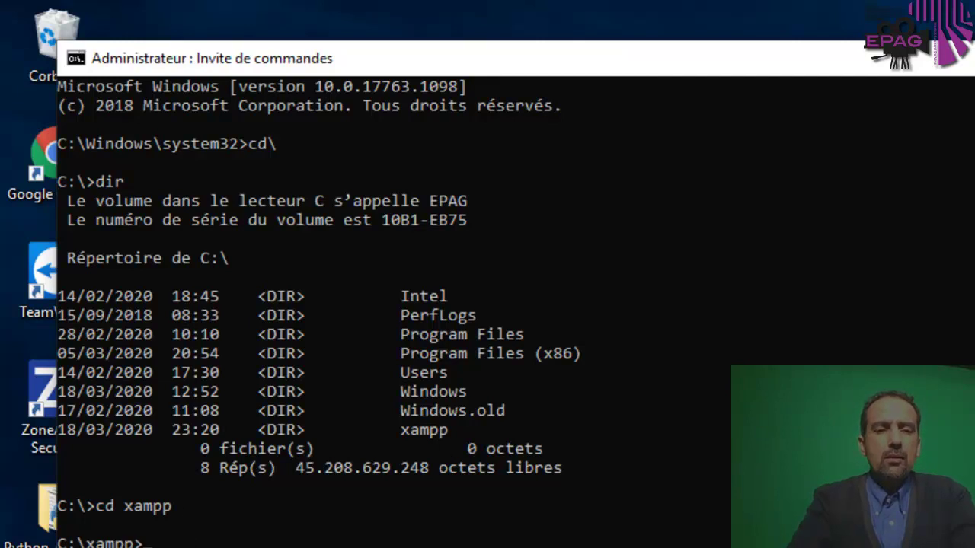
Step: List the files and subfolders of the xampp folder with dir and look through the listing
text(d)
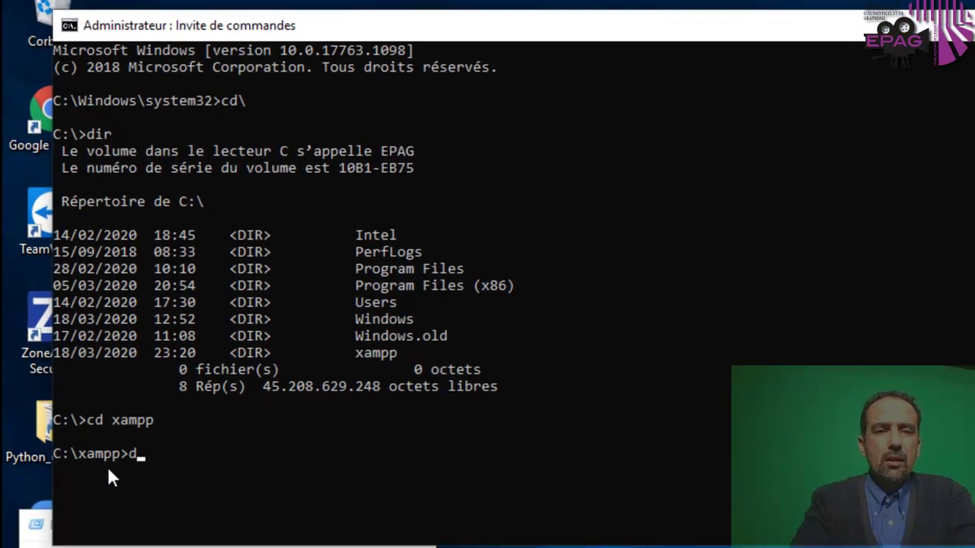
text(ir)
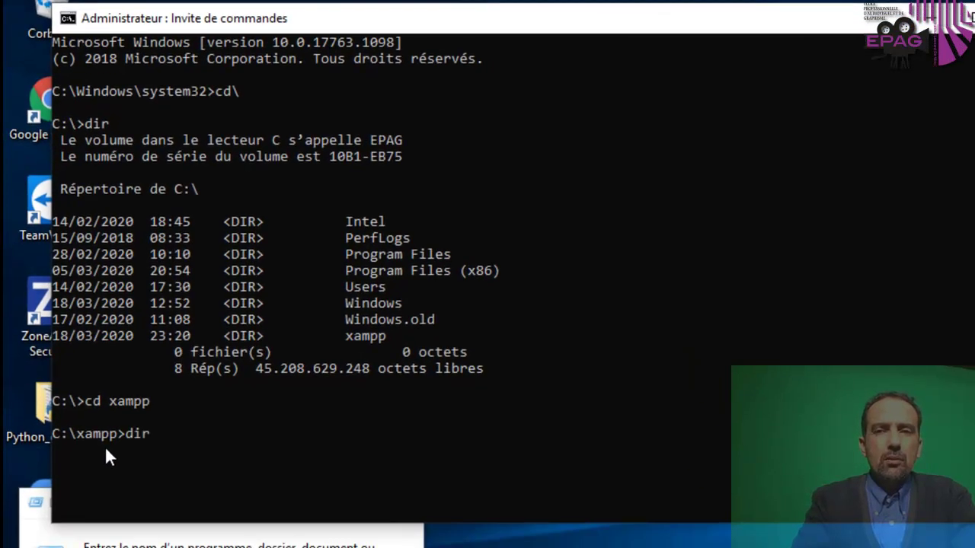
key(Return)
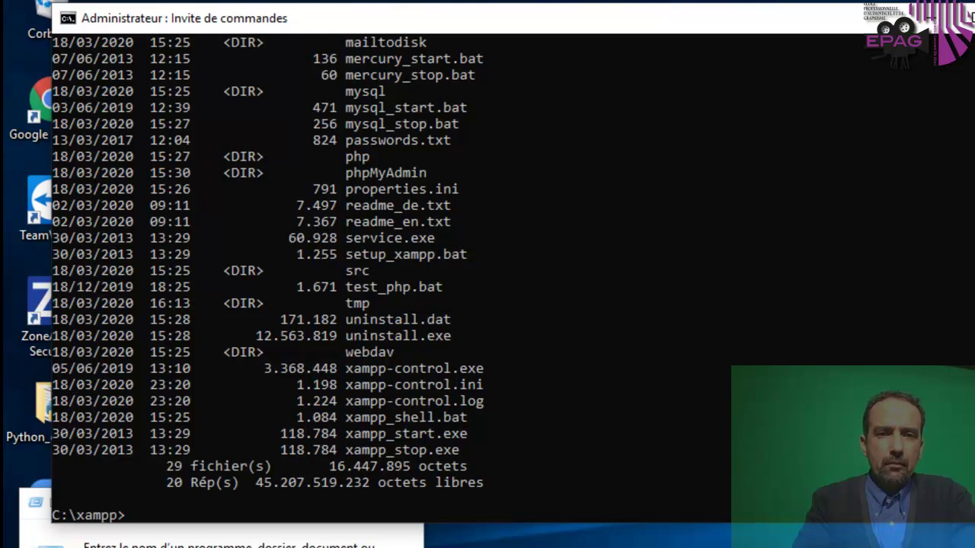
scroll(487, 274, up, 3)
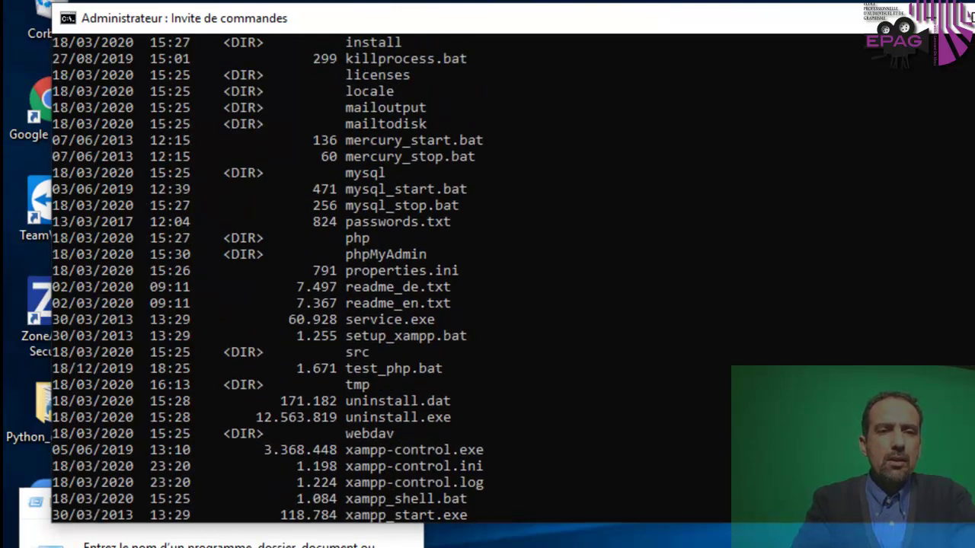
scroll(226, 216, down, 10)
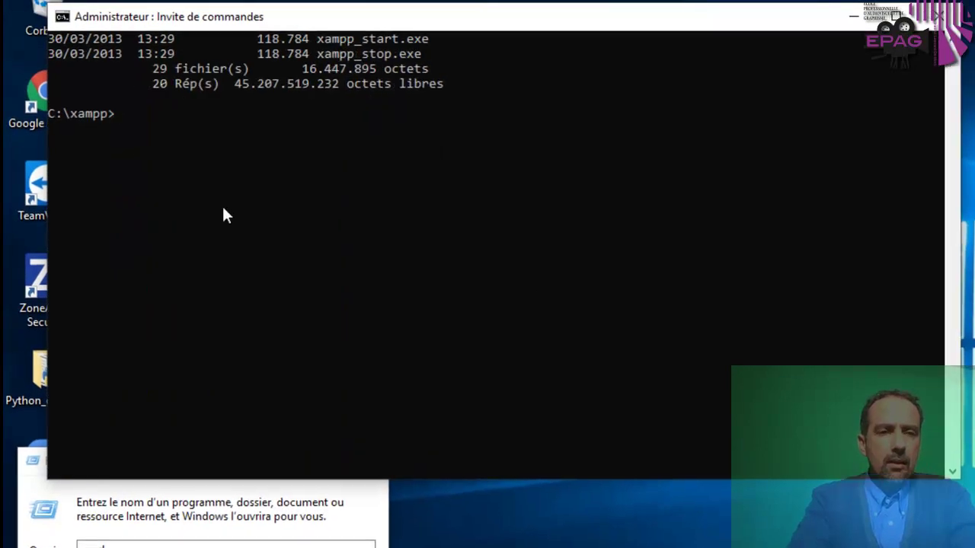
Step: Return to the root of drive C with cd\ and clear the console with cls
text(cd)
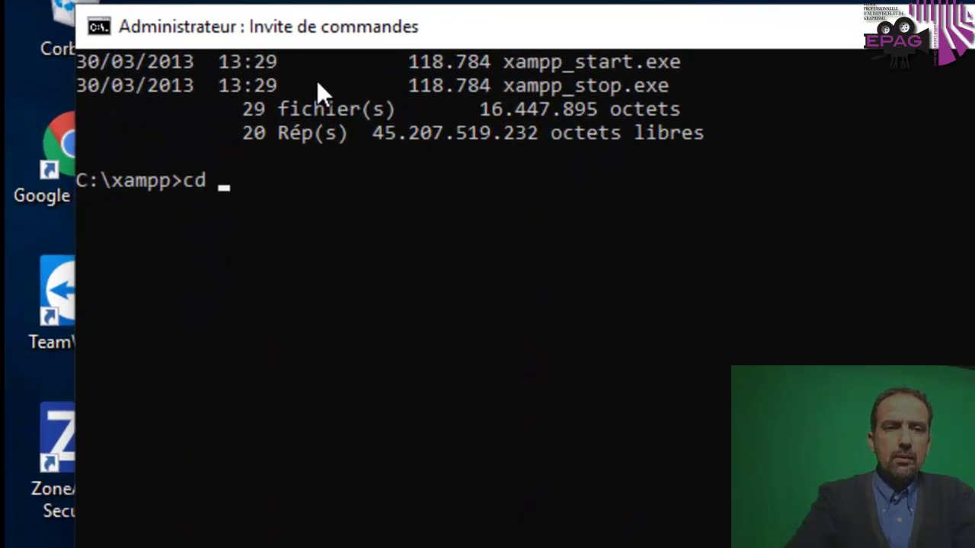
key(BackSpace)
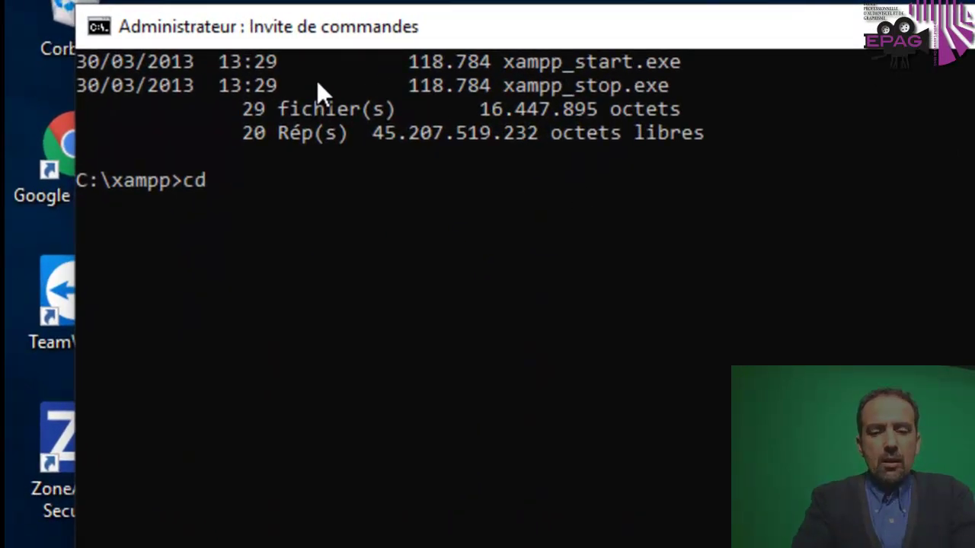
text(\)
scroll(317, 80, up, 7)
key(Return)
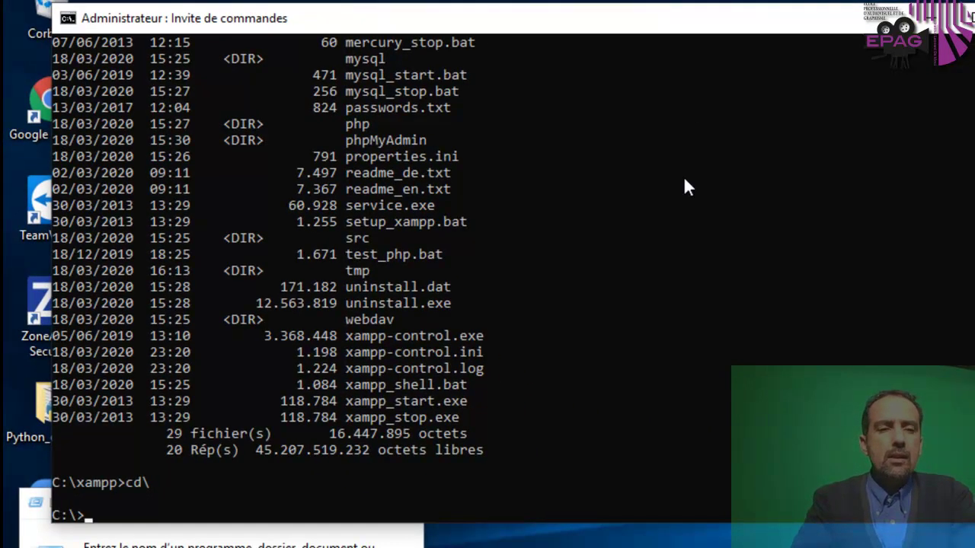
text(cls)
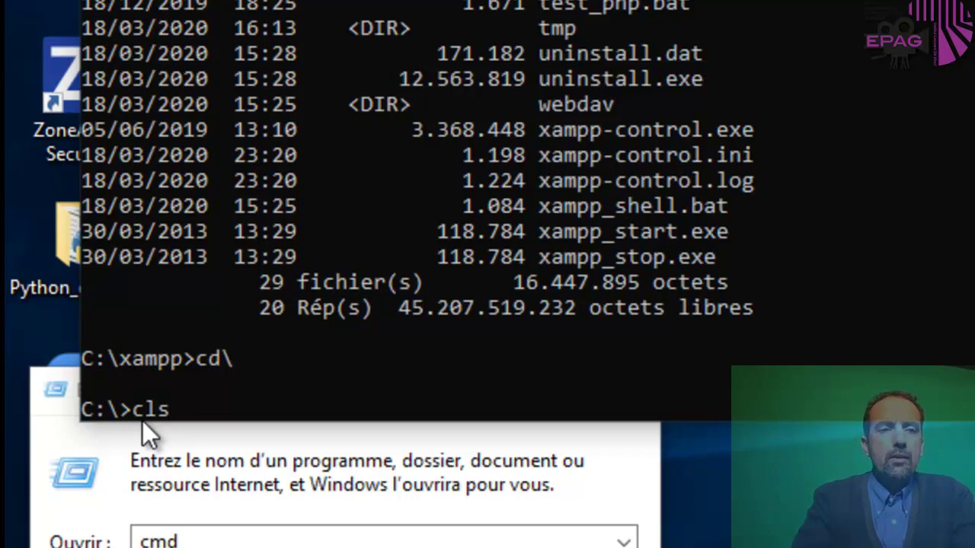
key(Return)
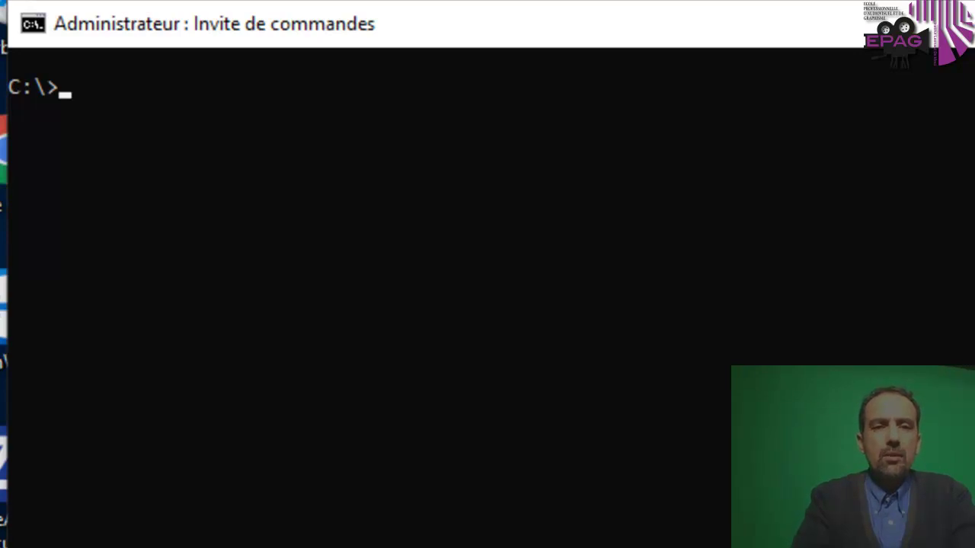
Step: Open File Explorer beside a narrowed Command Prompt window and show the contents of drive EPAG (C:)
key(super+e)
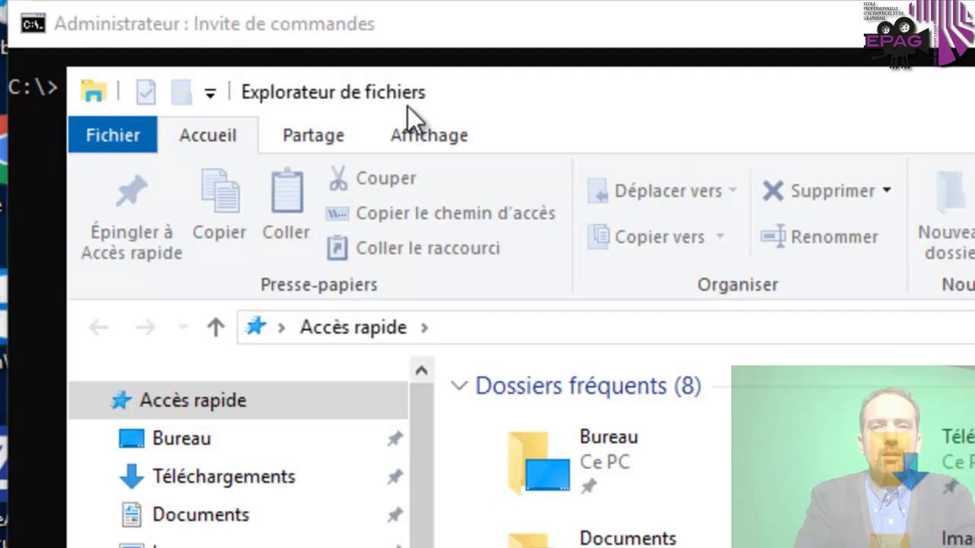
drag(454, 92, 974, 65)
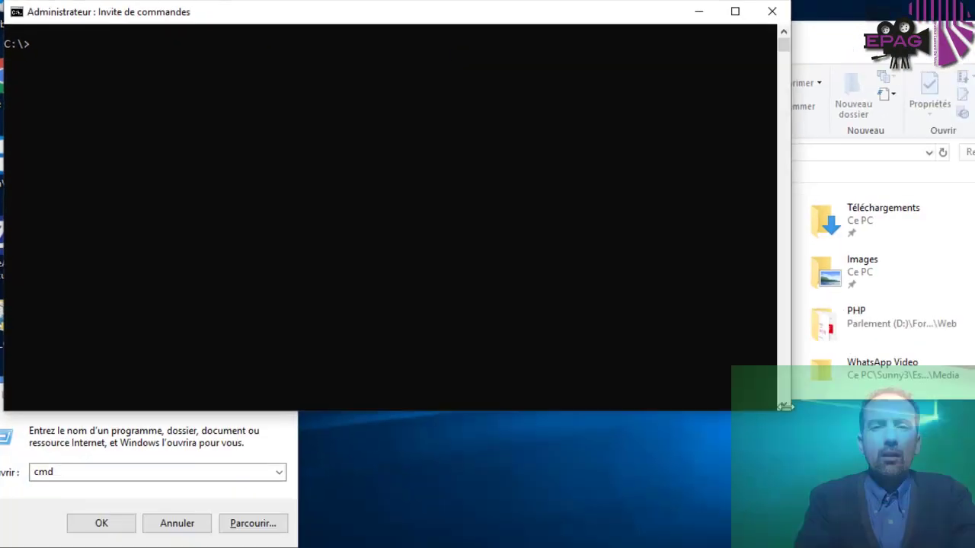
drag(743, 385, 373, 378)
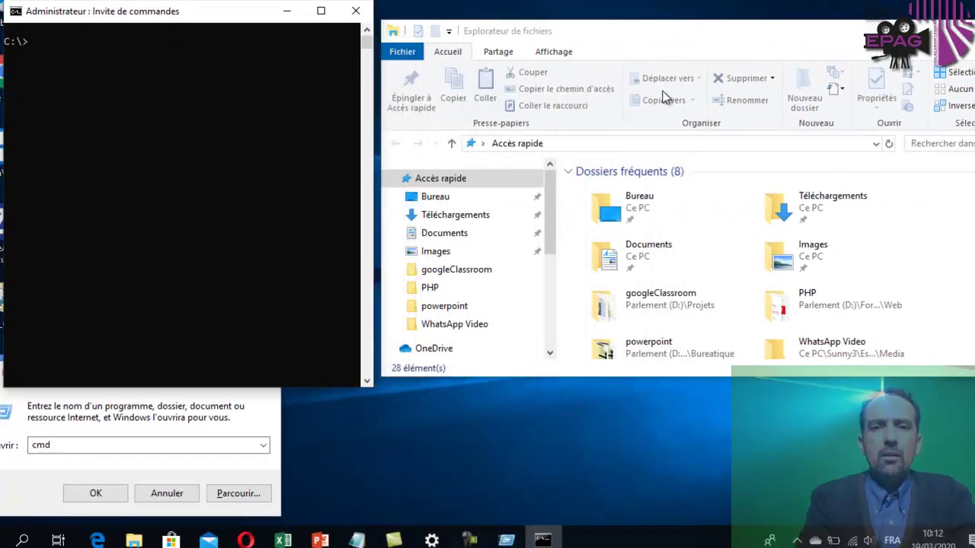
click(646, 50)
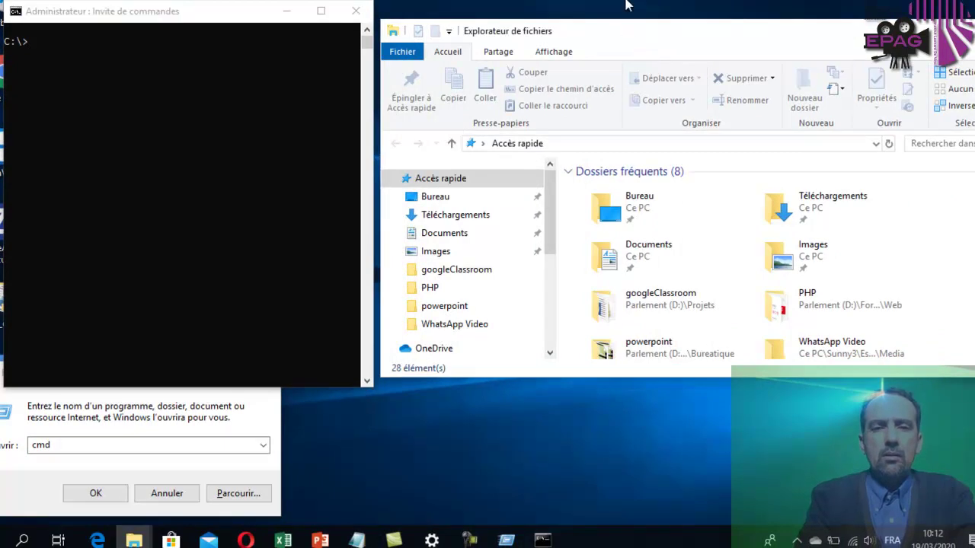
drag(624, 20, 619, 0)
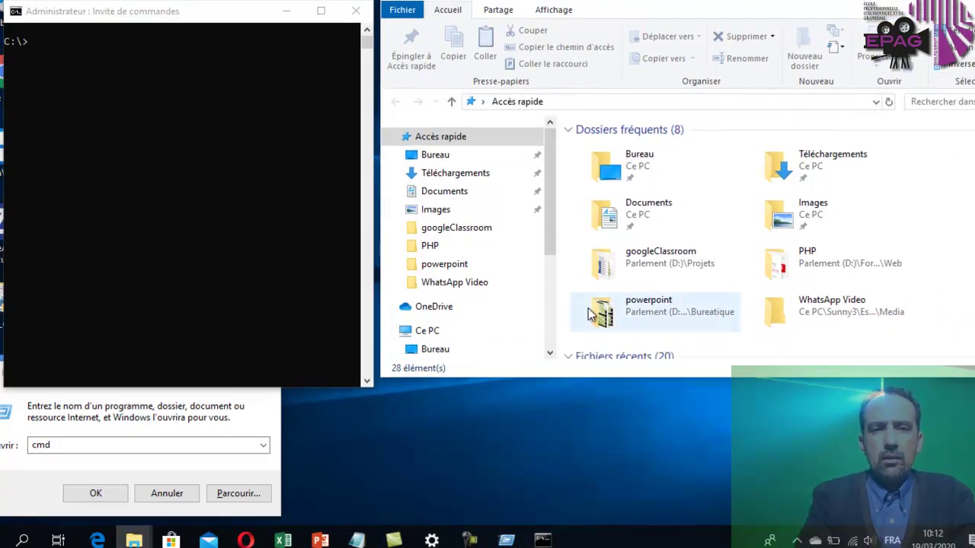
scroll(551, 342, down, 3)
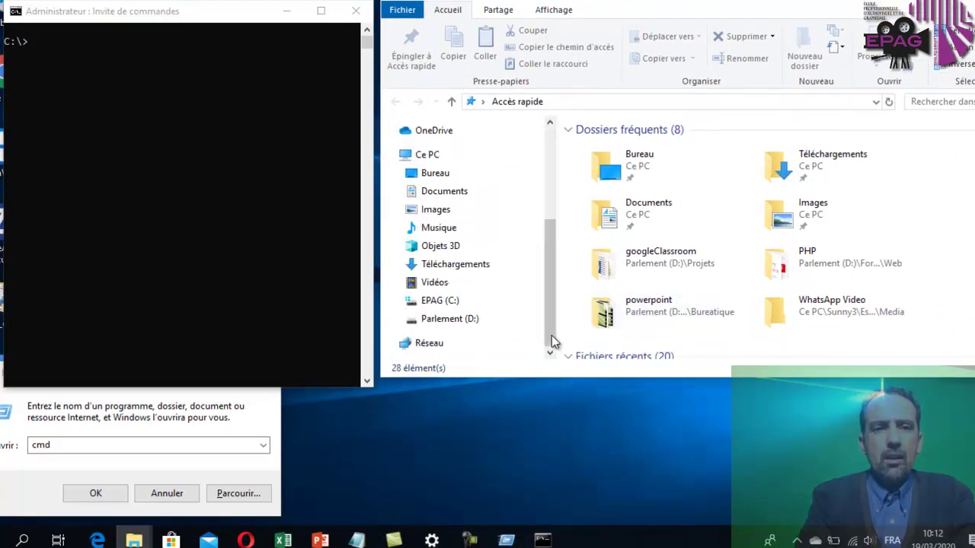
click(433, 305)
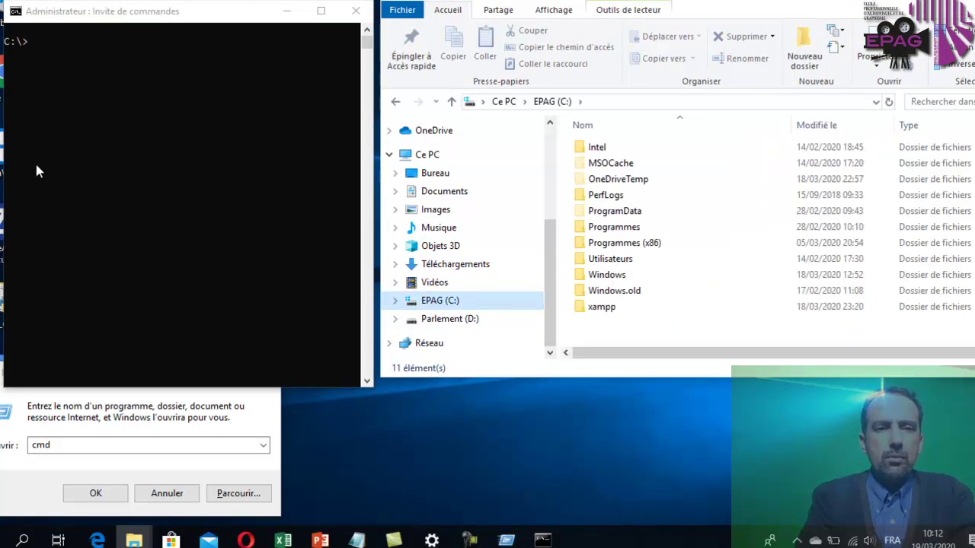
Step: Create a folder named with the surname in the root of drive C using md, and check it in File Explorer
click(115, 118)
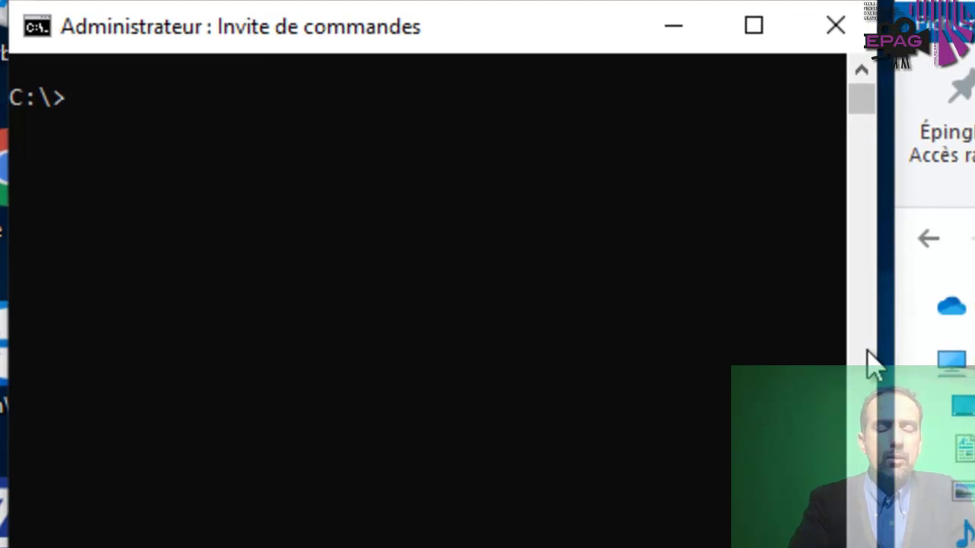
text(md)
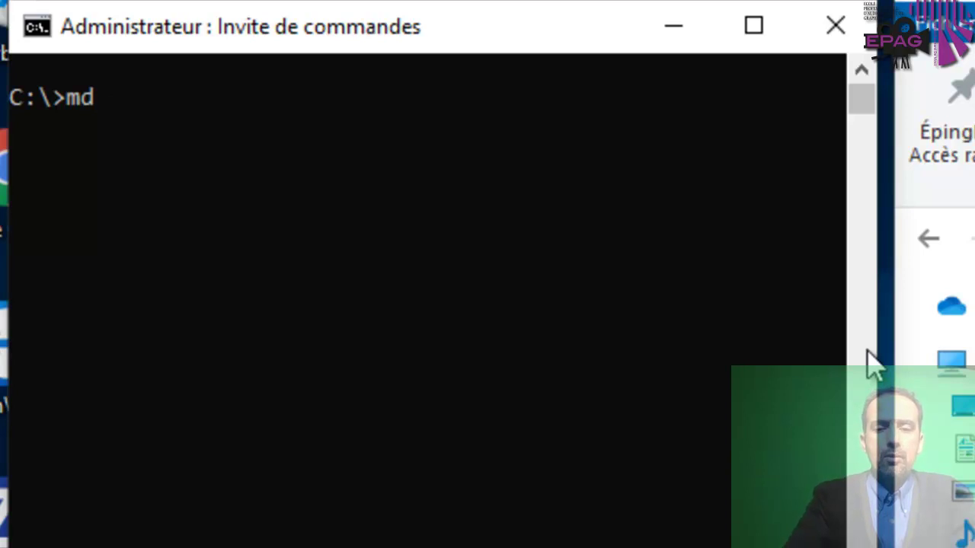
text(B)
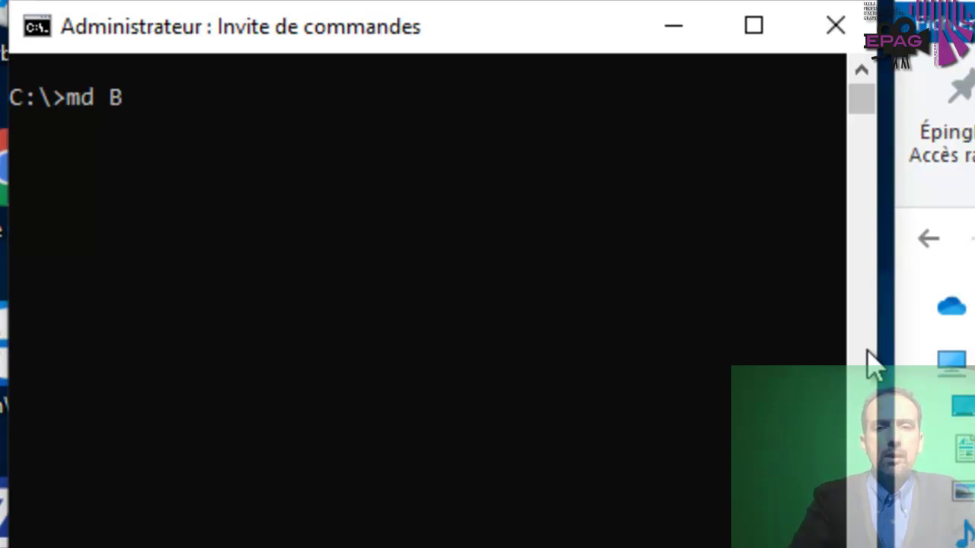
text(akhous)
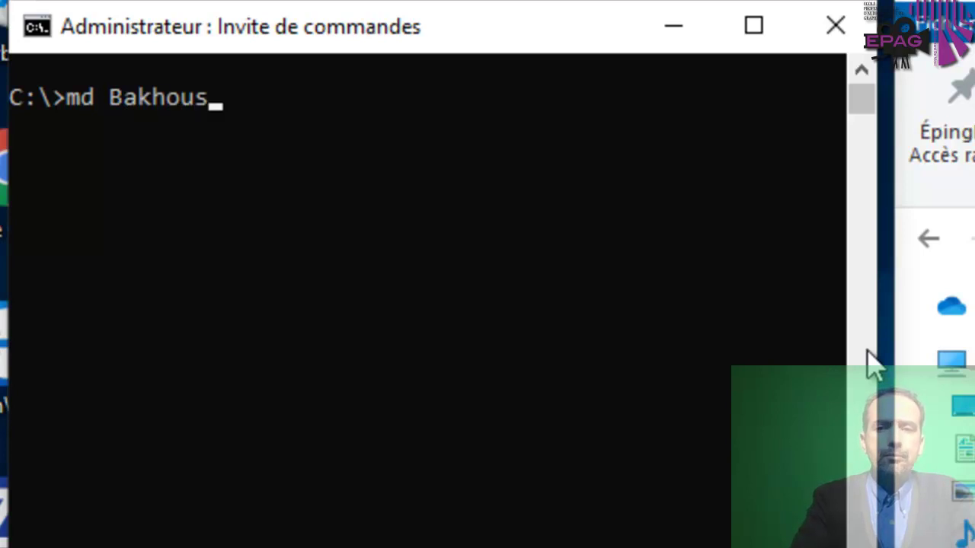
key(Return)
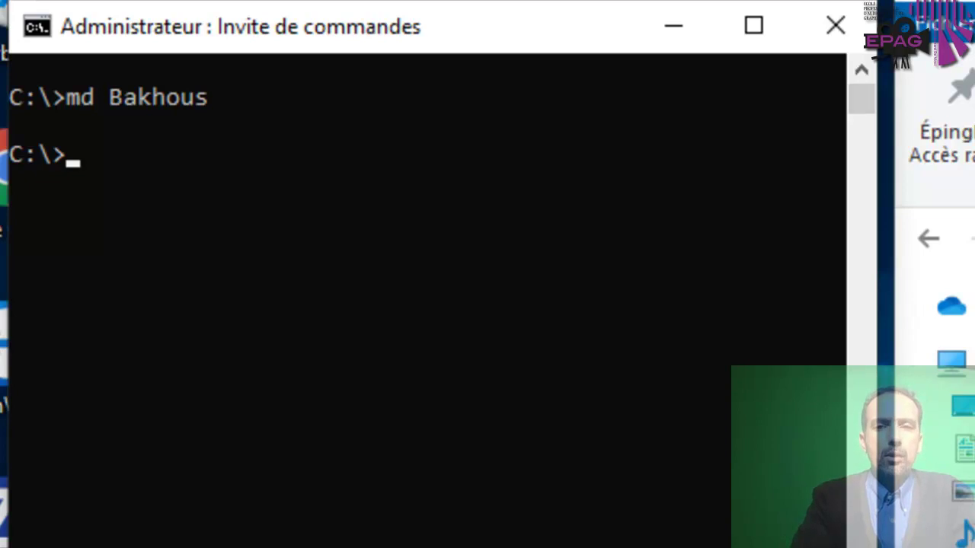
key(alt+Tab)
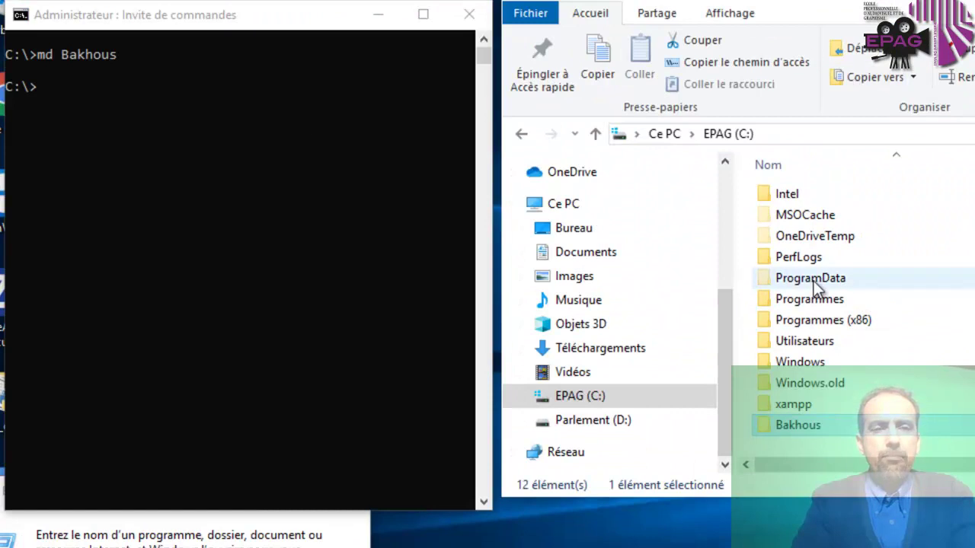
click(85, 85)
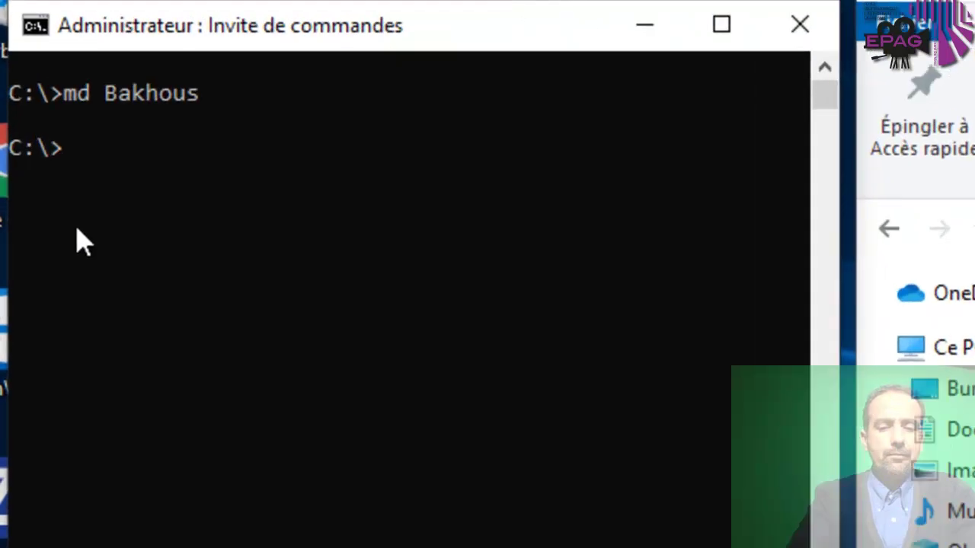
text(md Bakhous\)
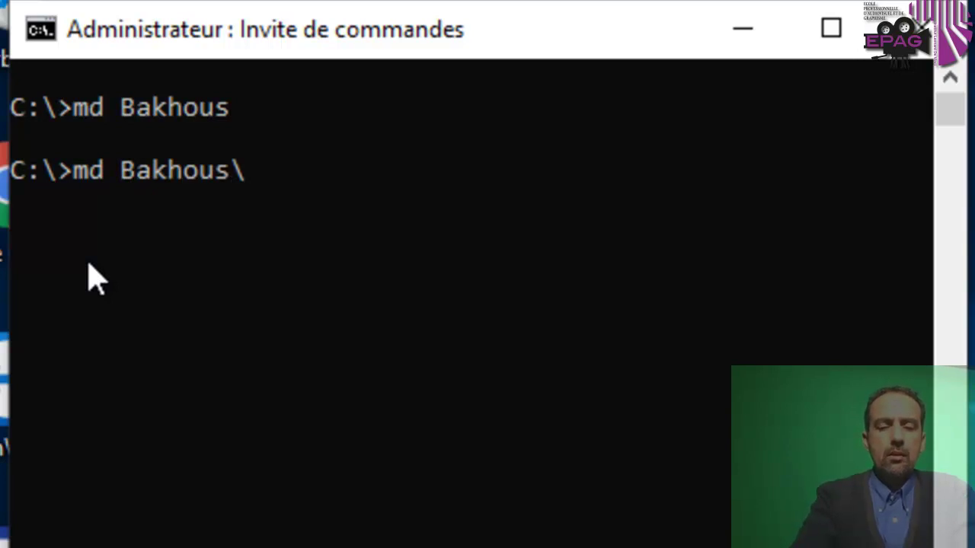
text(Architec)
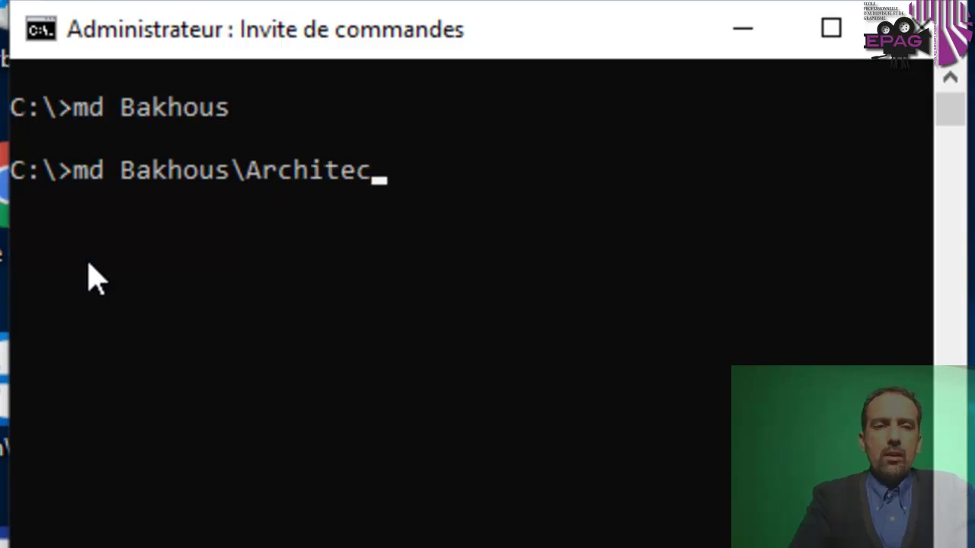
text(ture)
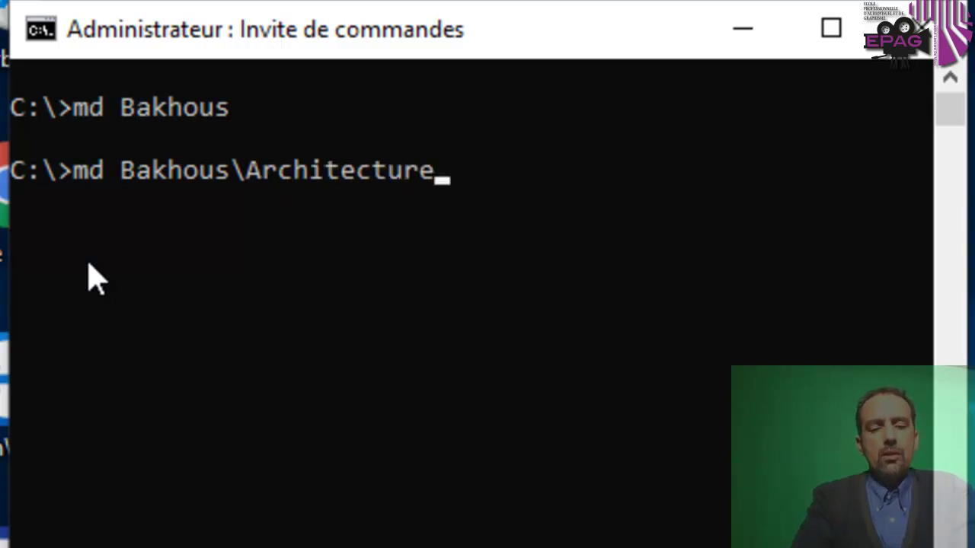
key(BackSpace)
key(BackSpace)
key(BackSpace)
key(BackSpace)
key(BackSpace)
key(BackSpace)
key(BackSpace)
key(BackSpace)
key(BackSpace)
key(BackSpace)
key(BackSpace)
key(BackSpace)
key(BackSpace)
key(BackSpace)
key(BackSpace)
key(BackSpace)
key(BackSpace)
key(BackSpace)
key(BackSpace)
key(BackSpace)
key(BackSpace)
key(BackSpace)
key(BackSpace)
Step: Change into the new surname folder with cd and create a subfolder named Architecture in it with md
text(cd Bakhous)
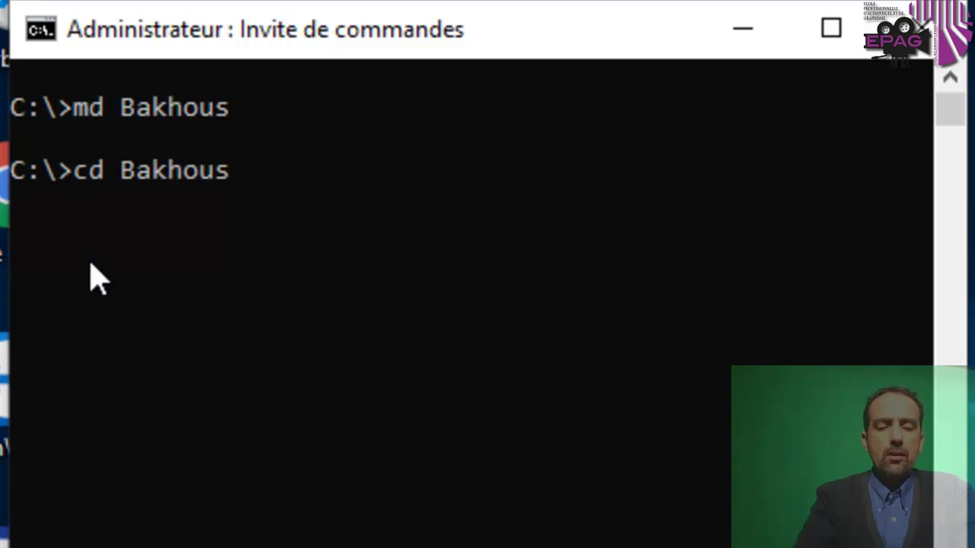
key(Return)
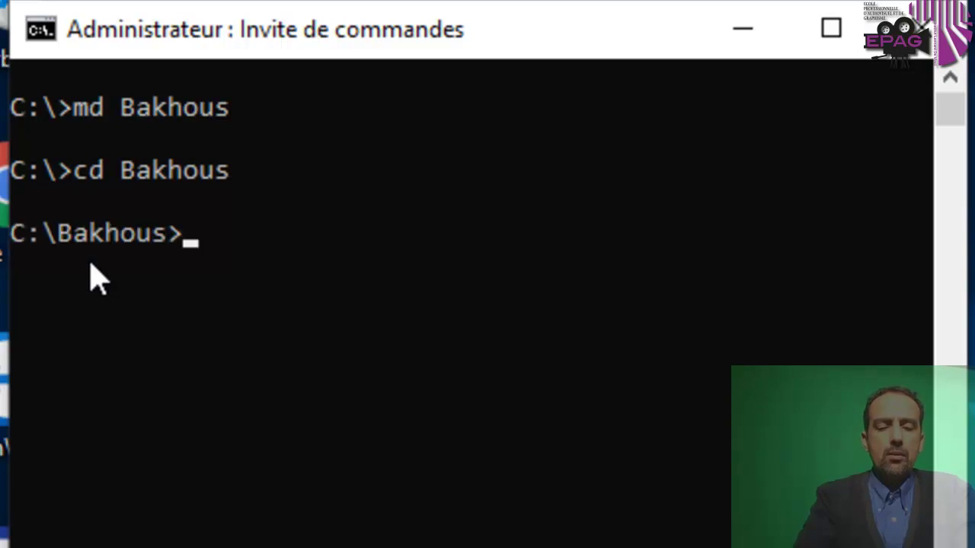
text(md )
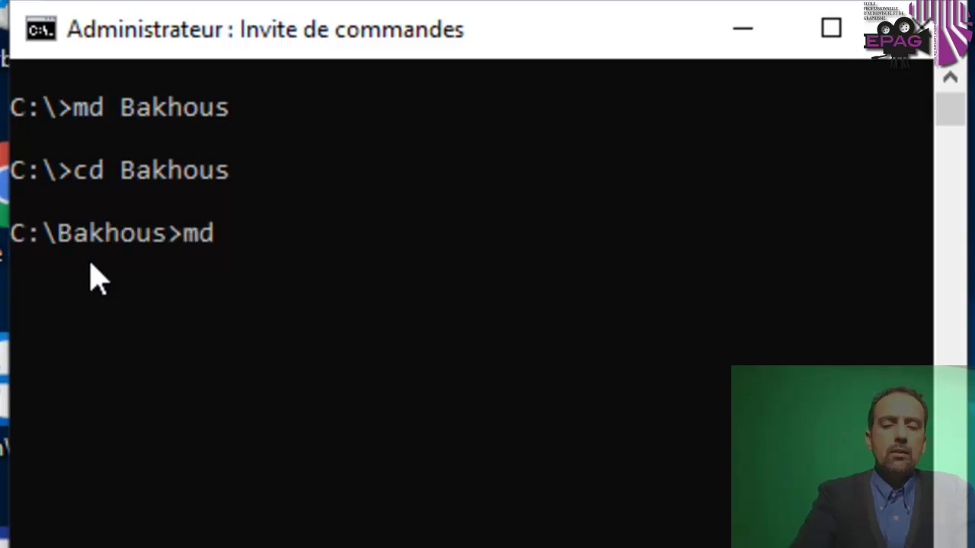
text(Arc)
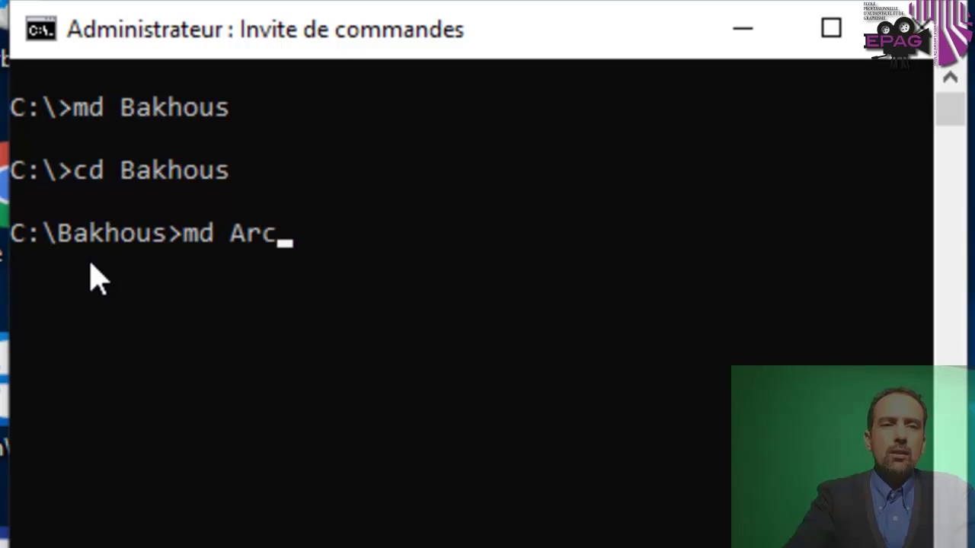
text(hitu)
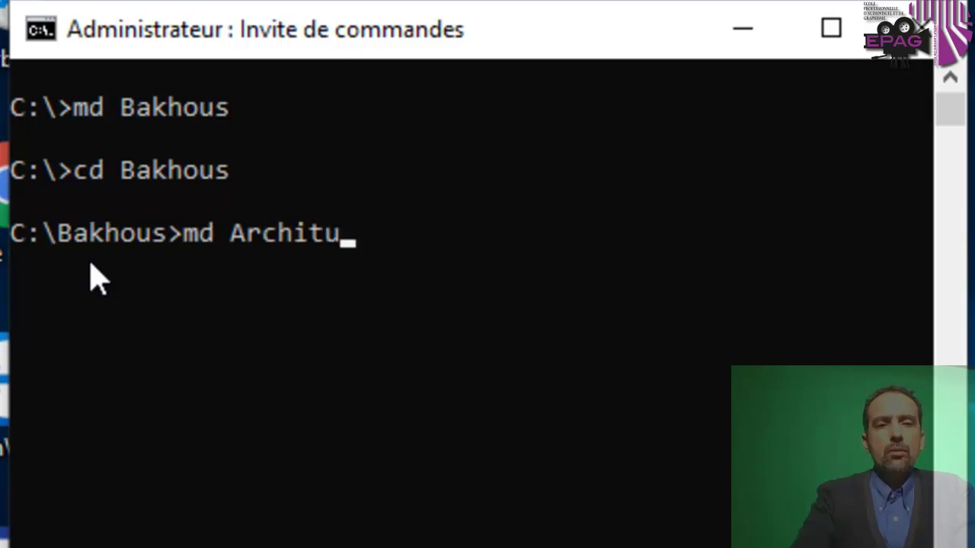
key(BackSpace)
text(ecture)
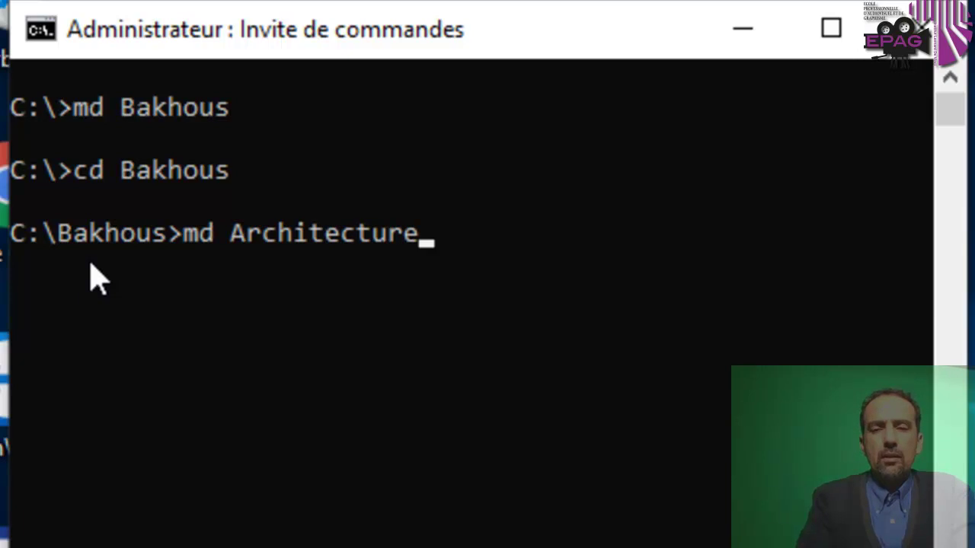
key(Return)
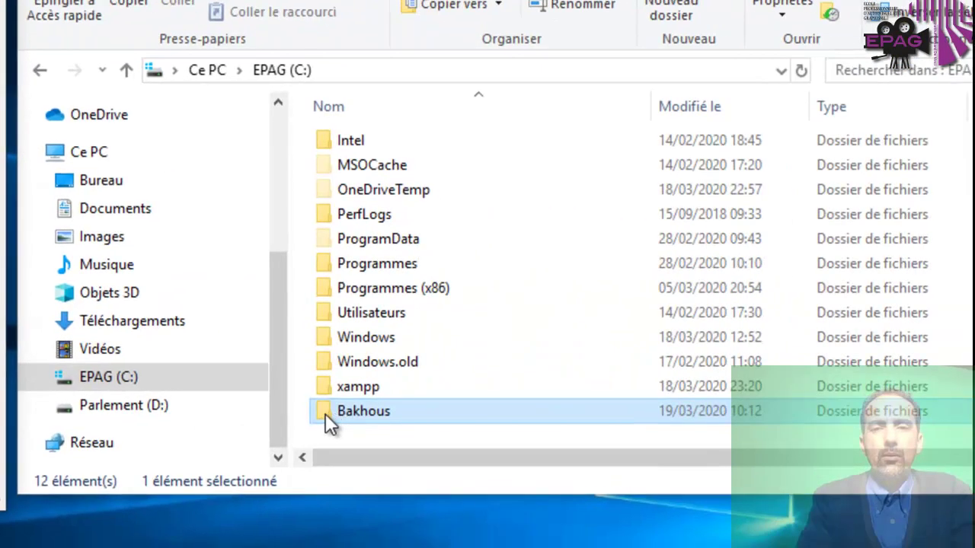
Step: Open the new surname folder in File Explorer and expand drive EPAG (C:) and that folder in the navigation tree
double_click(325, 414)
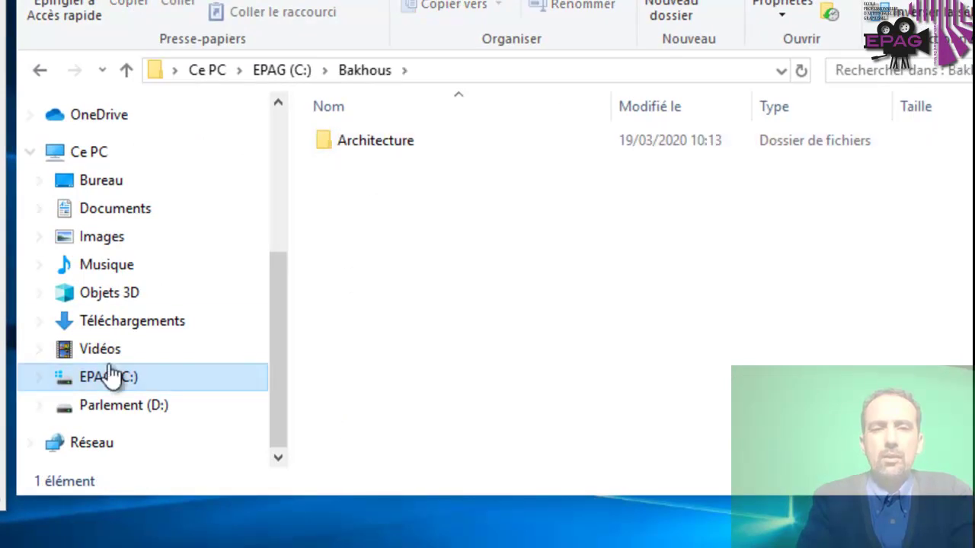
click(40, 379)
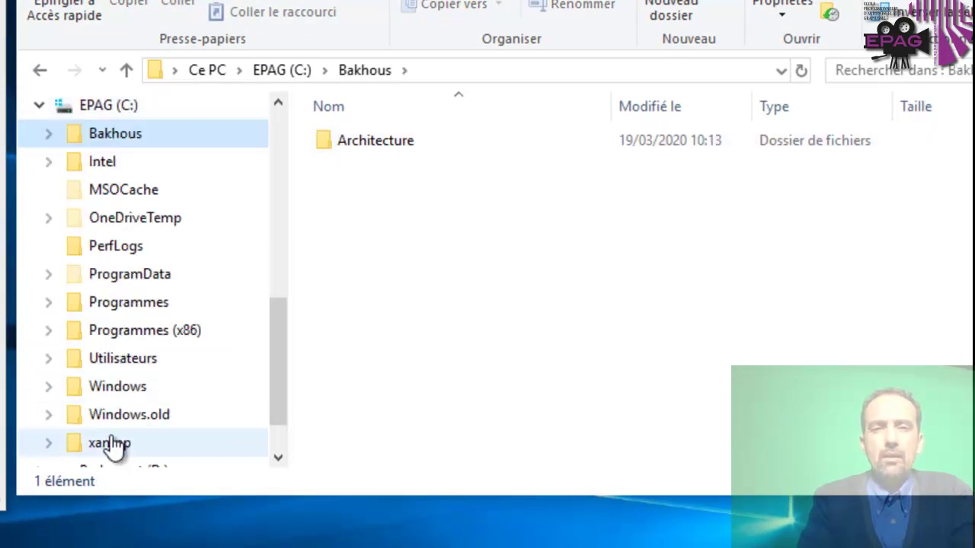
click(49, 134)
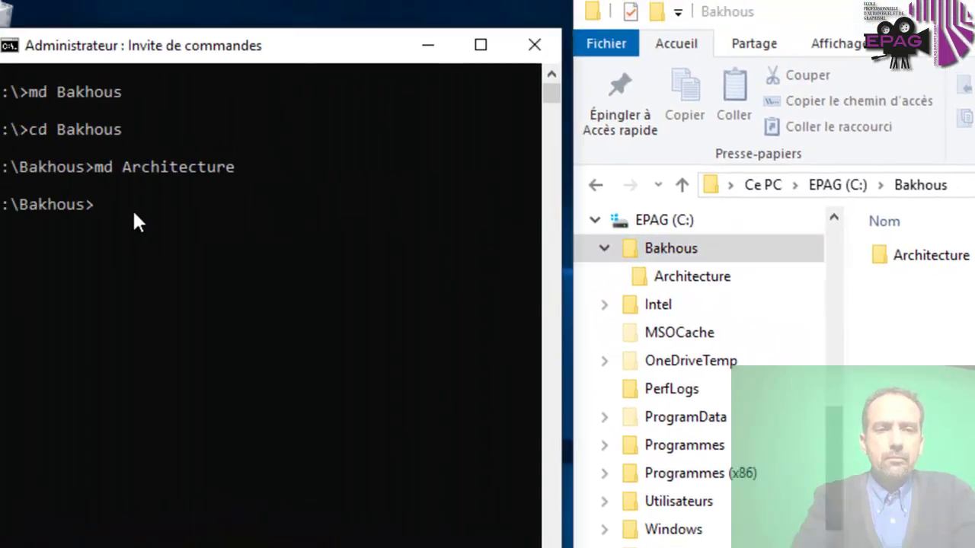
Step: Return to the root of drive C in Command Prompt with cd.. and display the drive's folder structure with tree
click(143, 211)
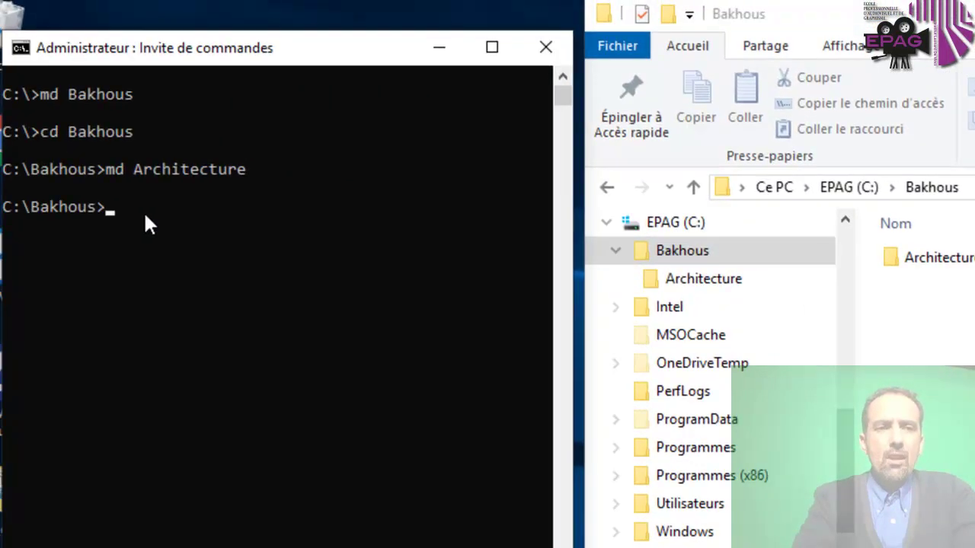
text(cd..)
key(Return)
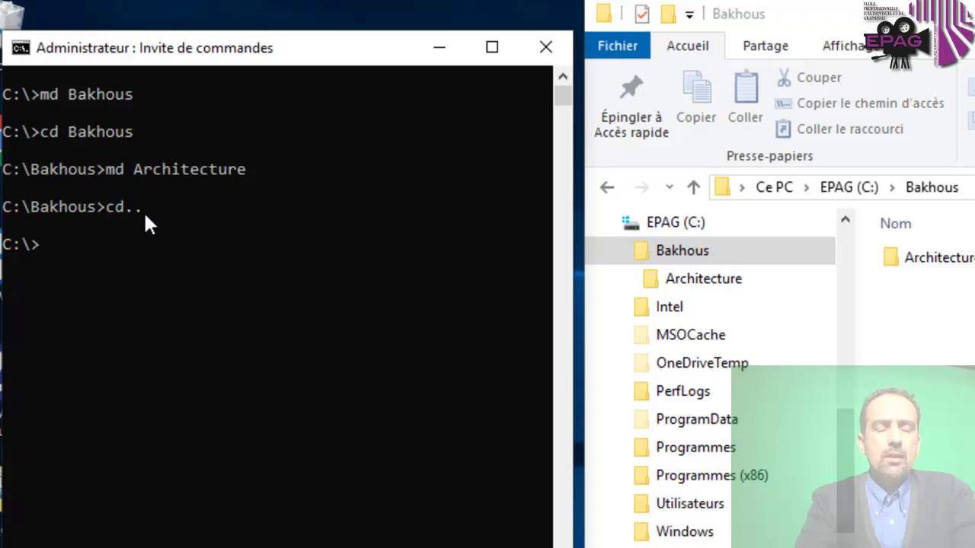
text(tree)
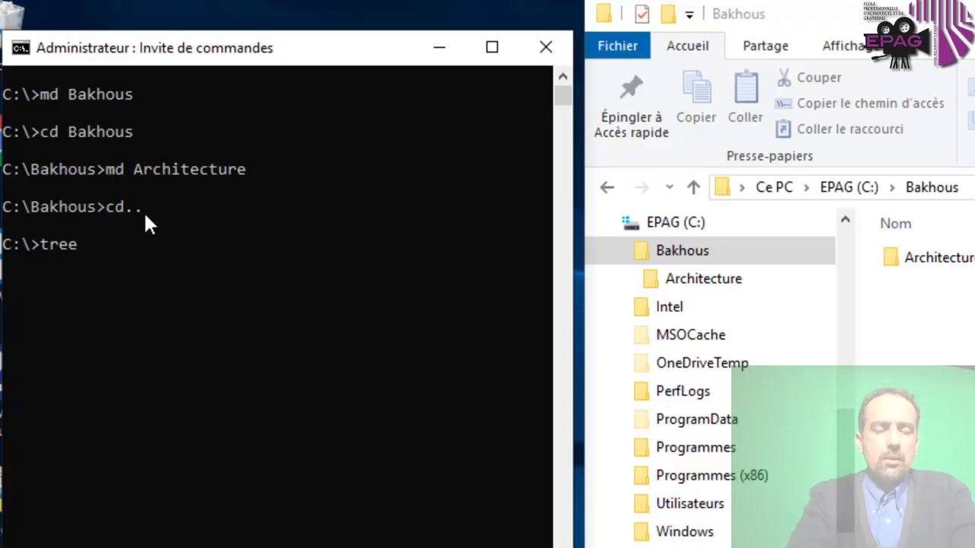
key(Return)
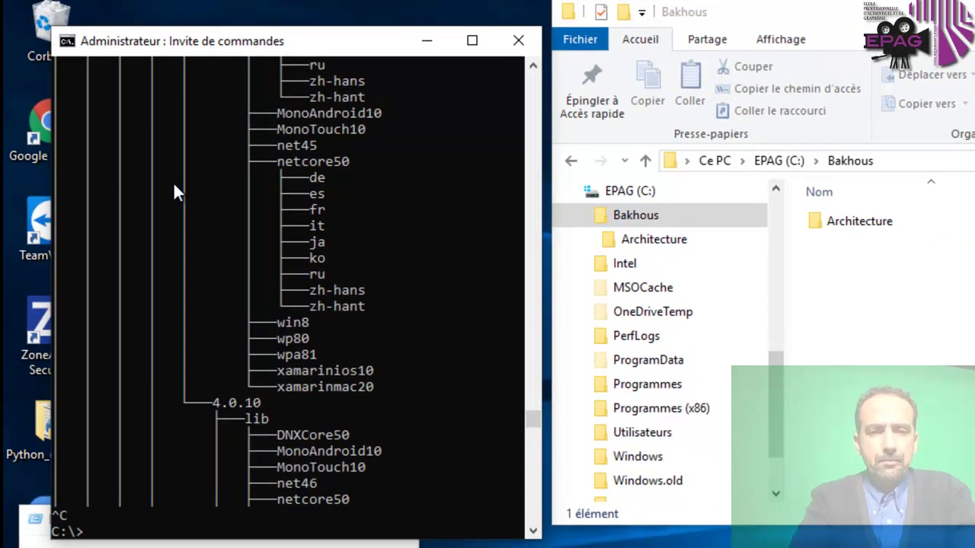
Step: Clear the console with cls and display the help for the tree command with tree /?
text(cls)
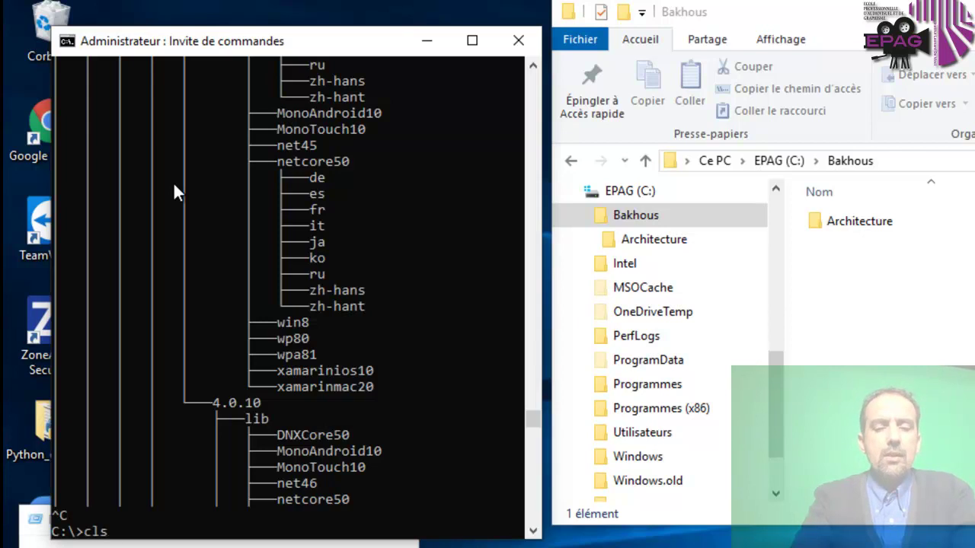
key(Return)
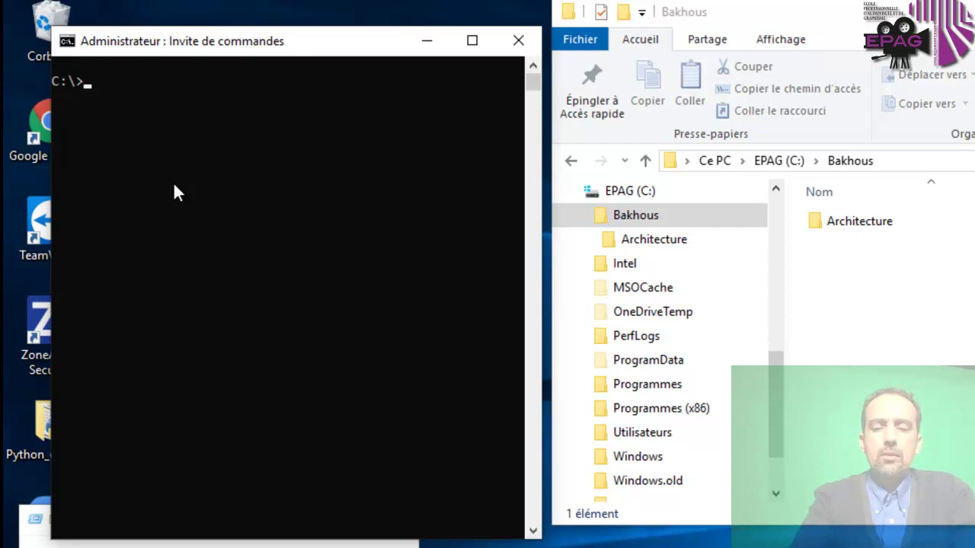
text(tre)
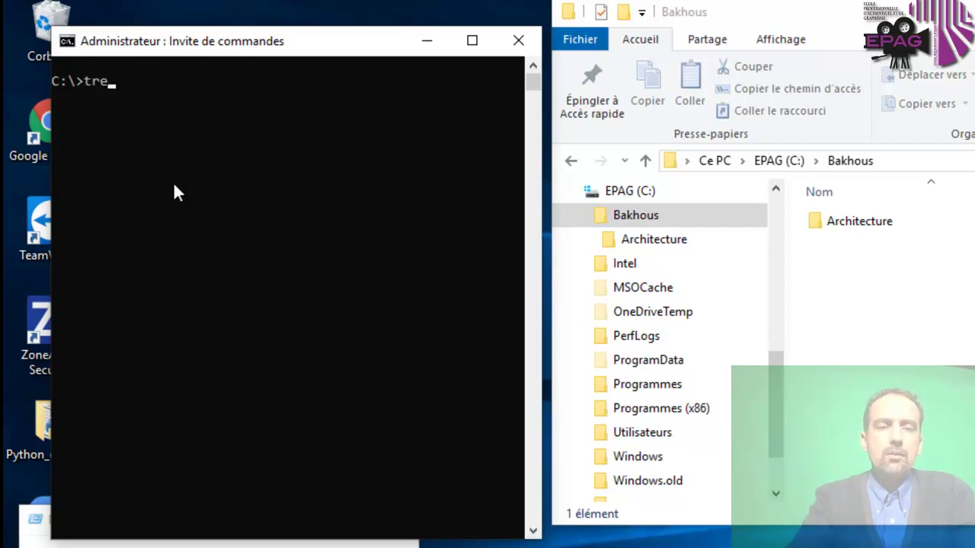
text(e /?)
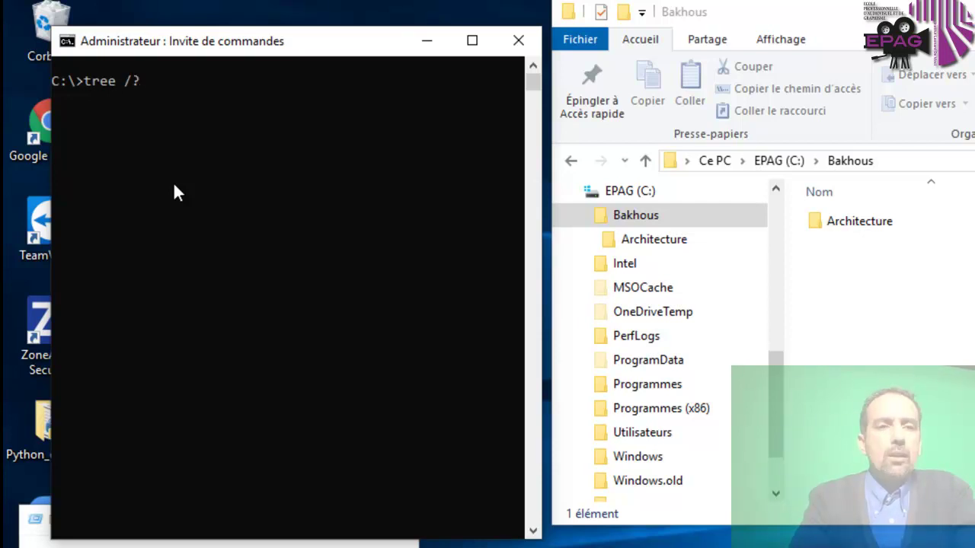
key(Return)
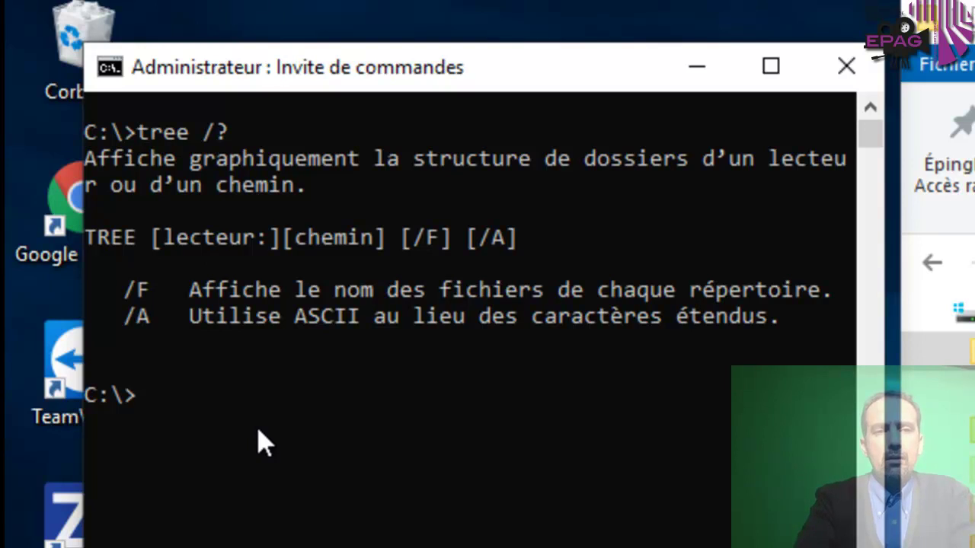
Step: Display the structure of only the new surname folder by running tree with the folder's name
text(tree)
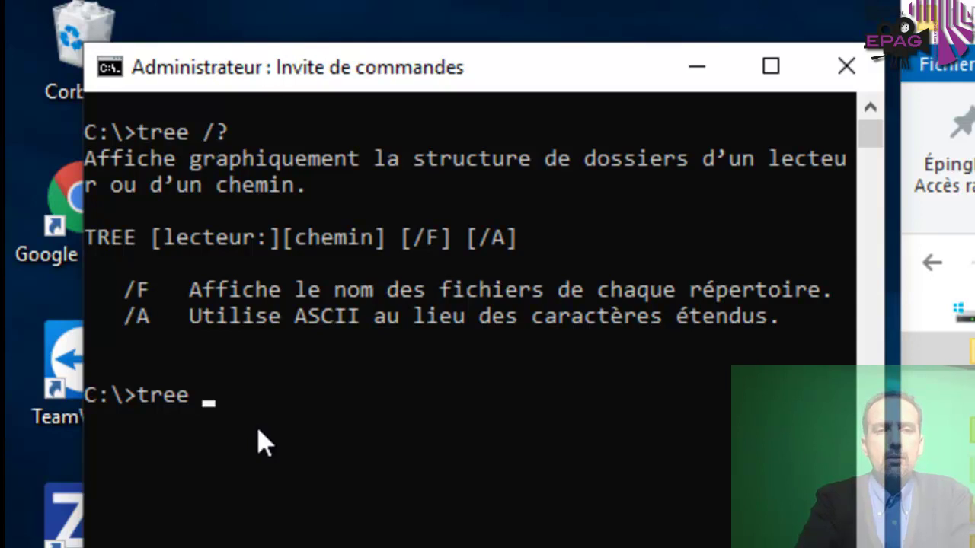
text(Bakhous)
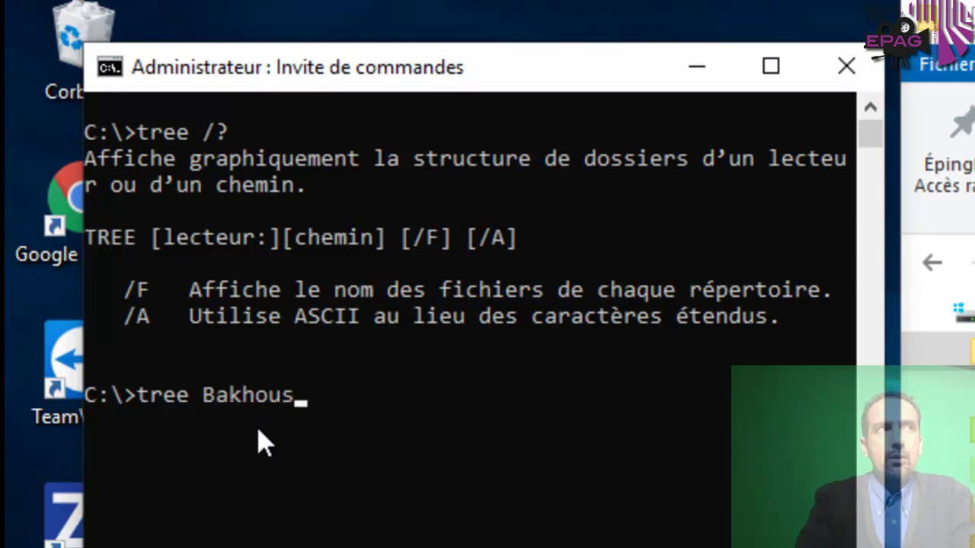
key(Return)
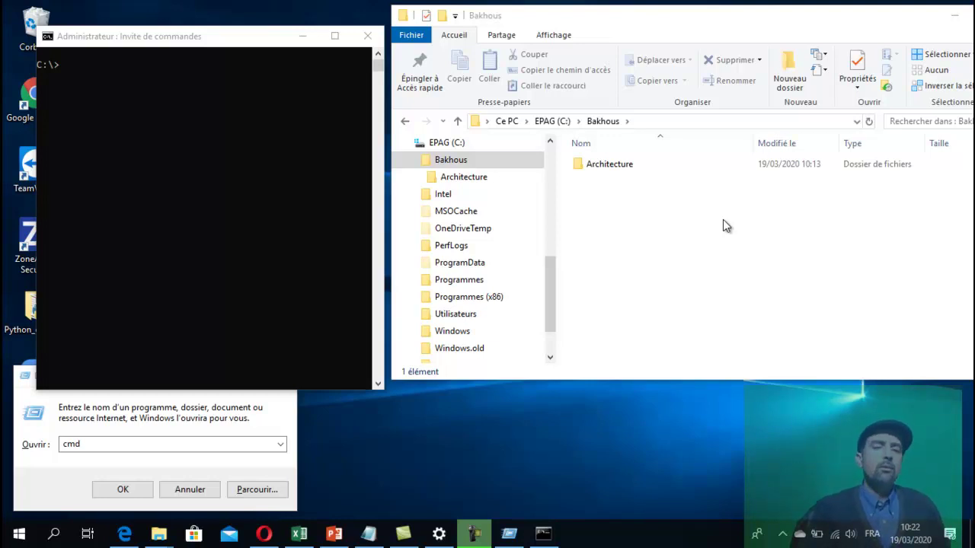
click(736, 28)
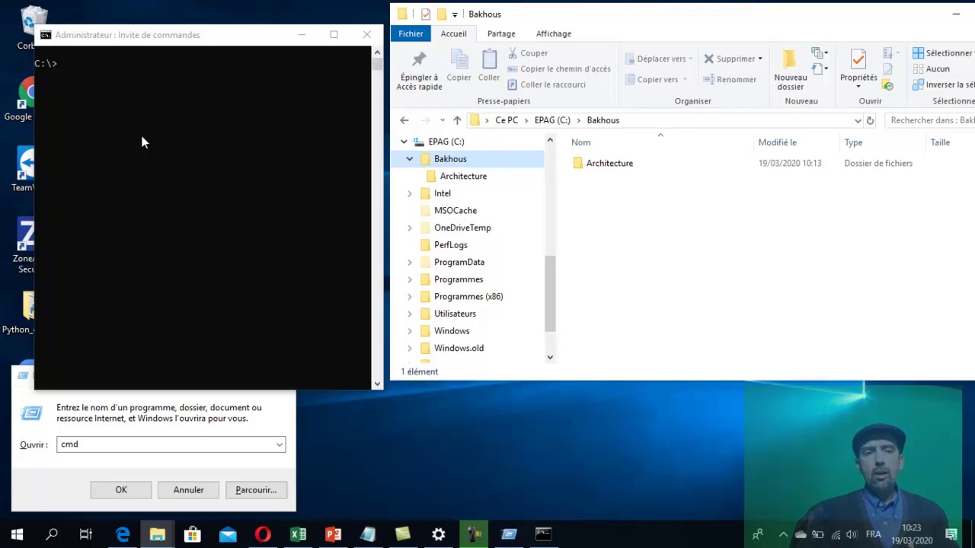
click(66, 67)
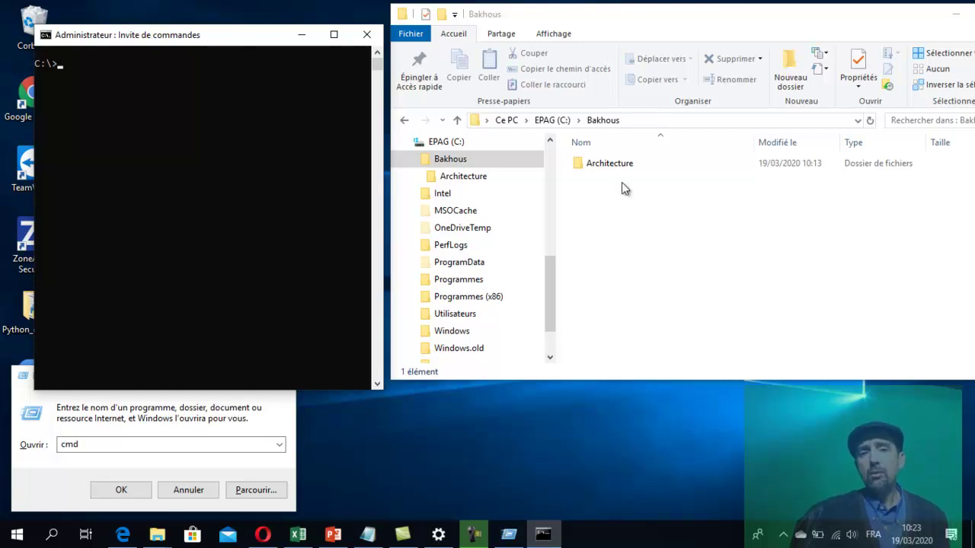
click(644, 206)
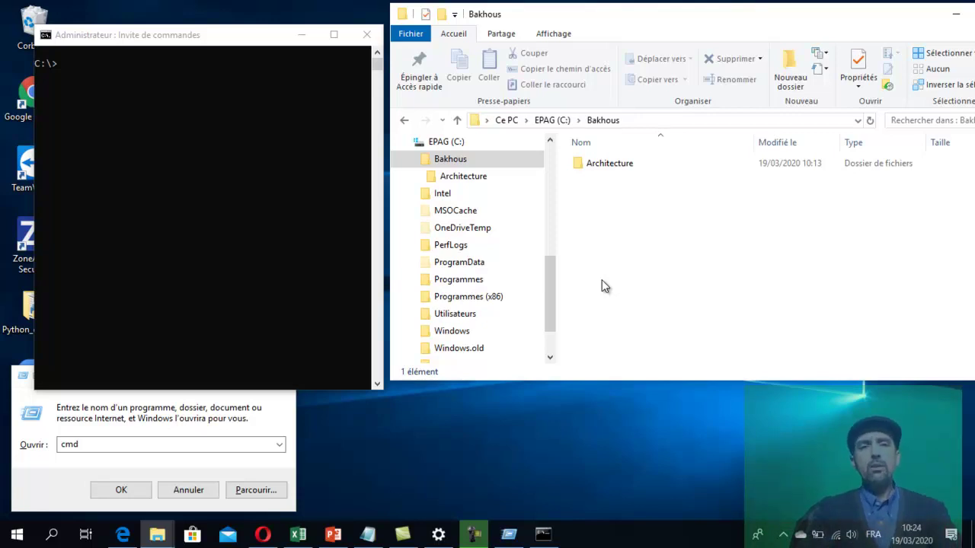
Step: Launch Notepad by running notepad from the Run dialog, and close its empty document
click(68, 80)
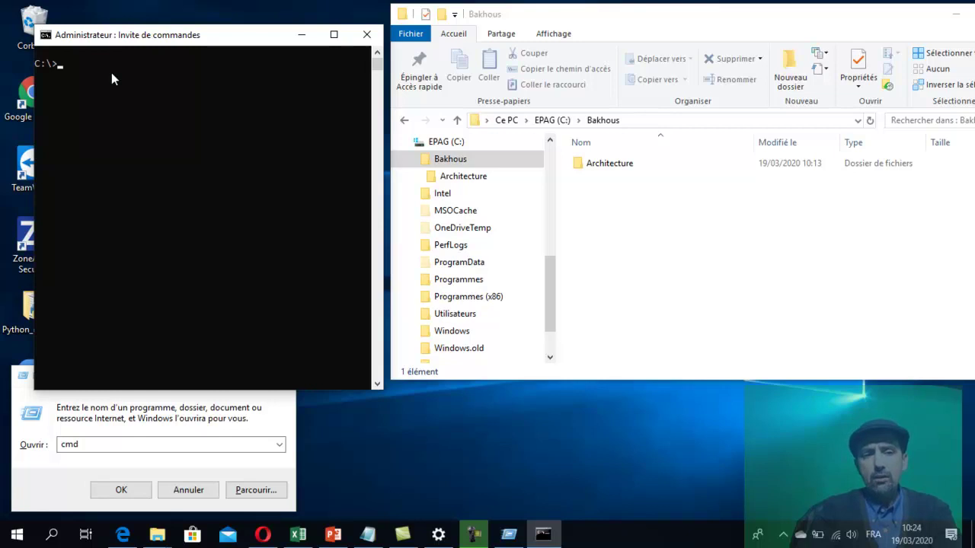
click(91, 446)
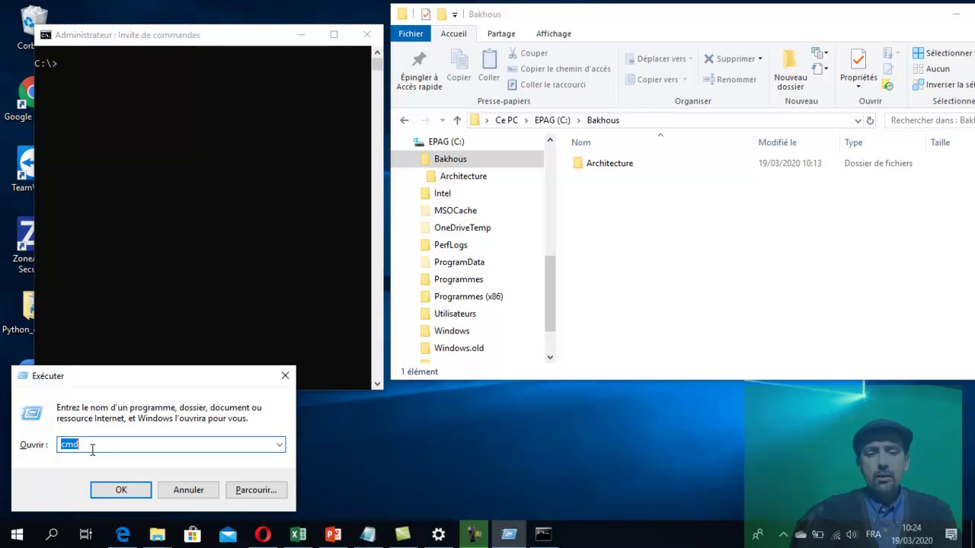
text(notepad)
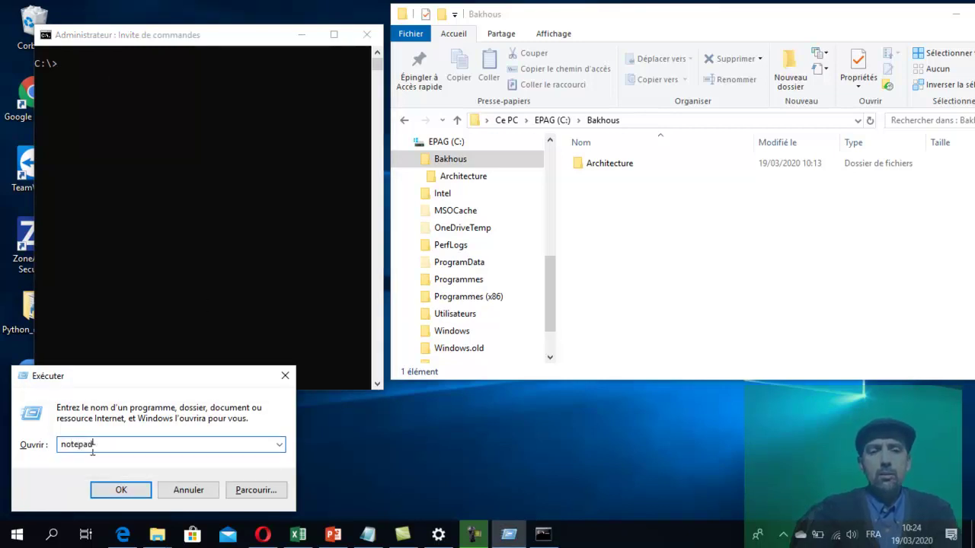
key(Return)
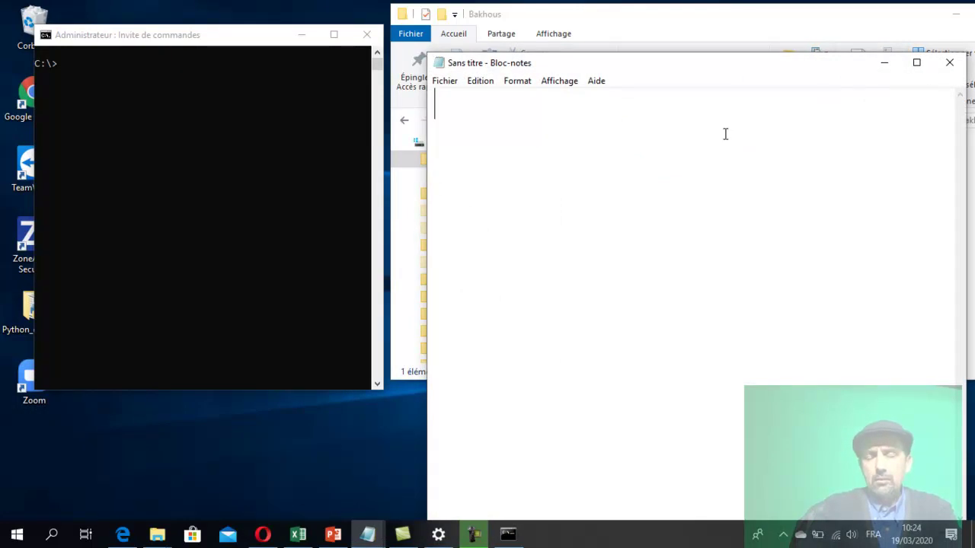
click(949, 62)
Step: Start creating the text file Montext.txt at the root of drive C by running copy con Montext.txt in Command Prompt
click(134, 52)
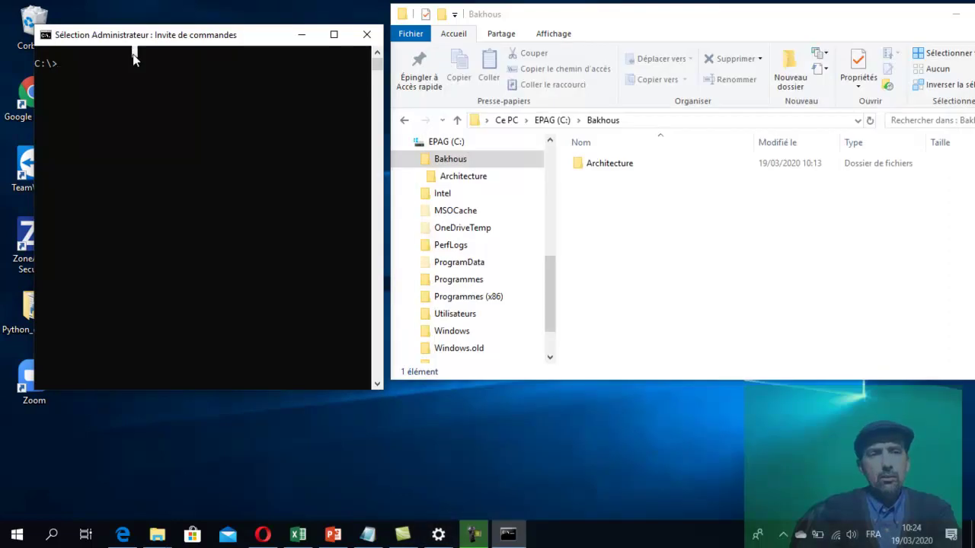
click(59, 62)
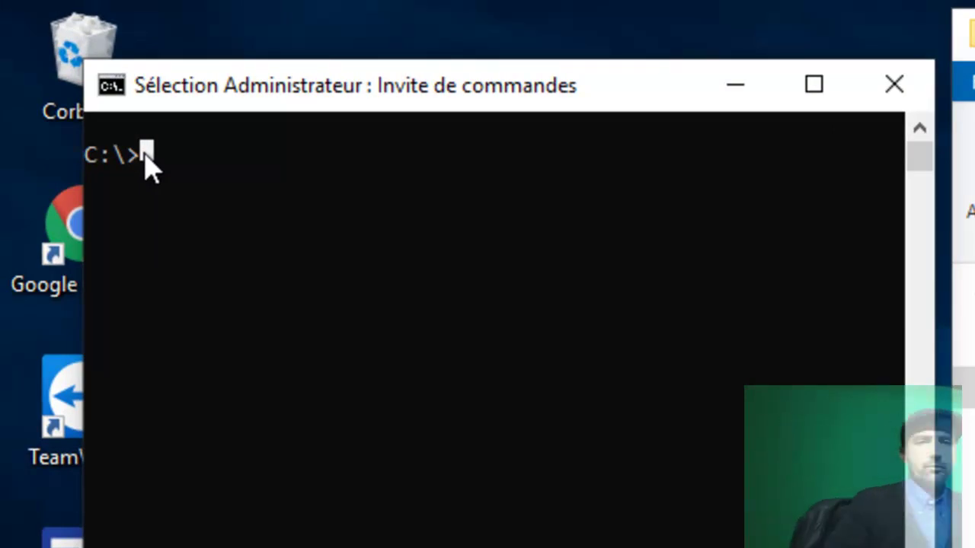
key(Escape)
text(c)
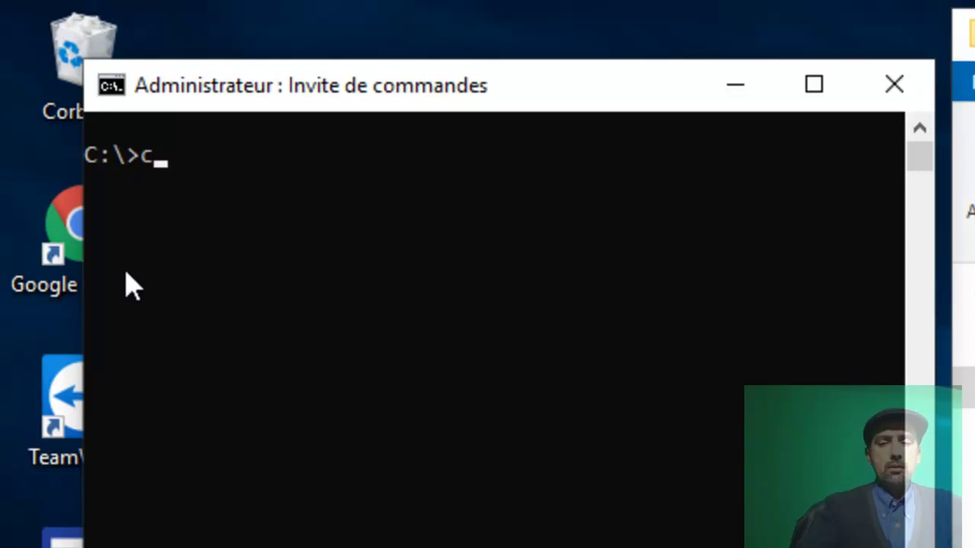
key(BackSpace)
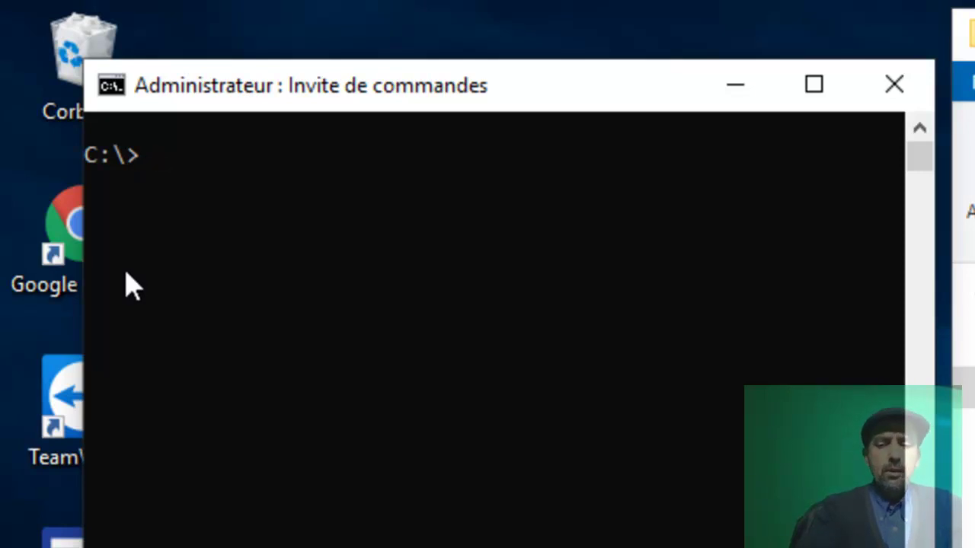
text(copy)
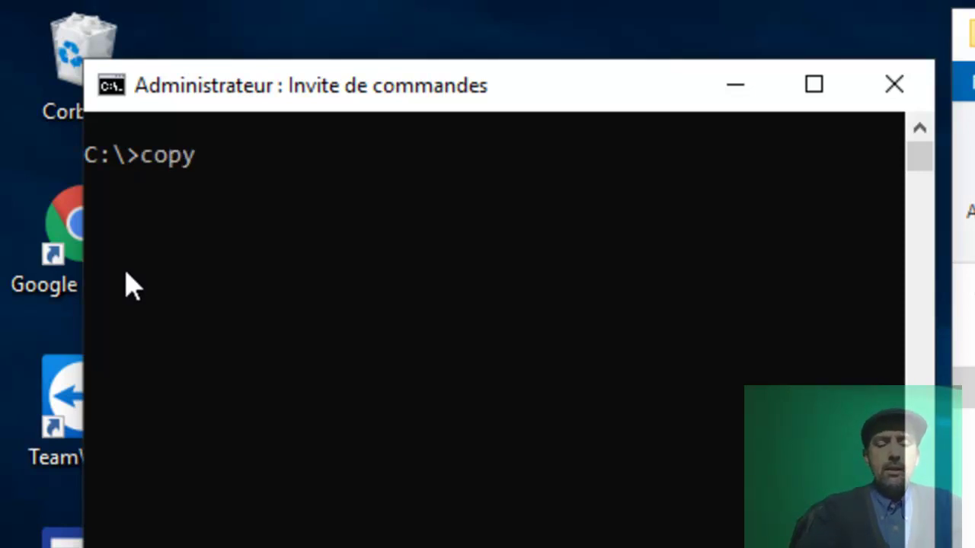
text( con)
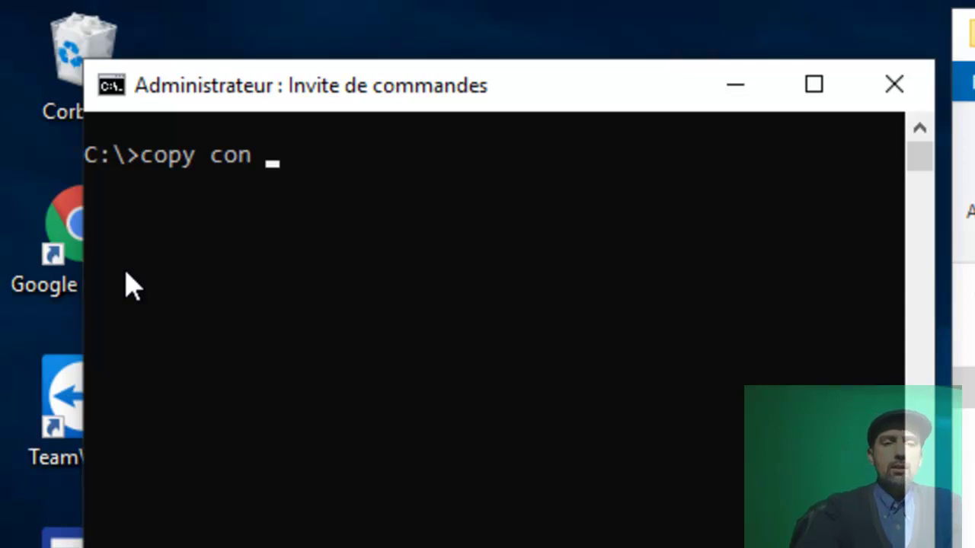
text(text)
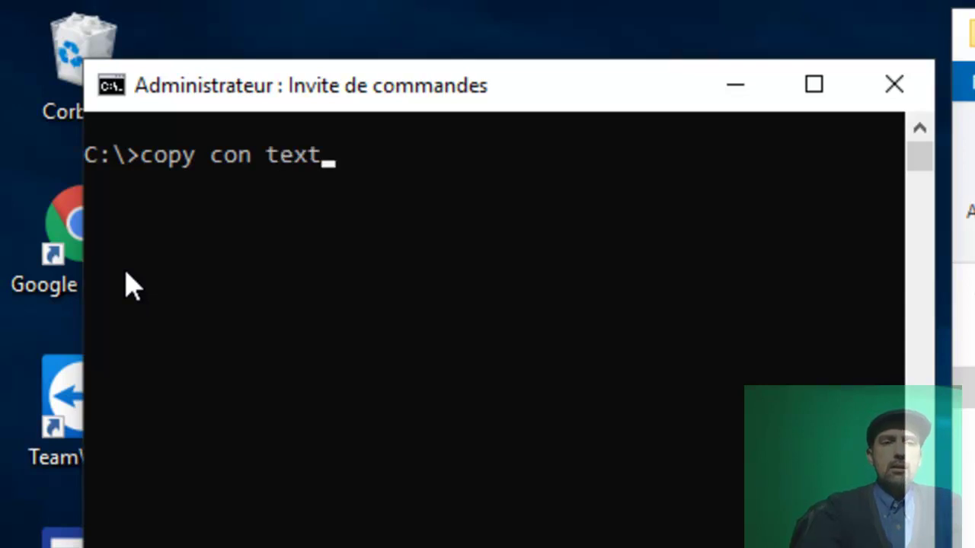
key(BackSpace)
key(BackSpace)
key(BackSpace)
key(BackSpace)
text(Montext)
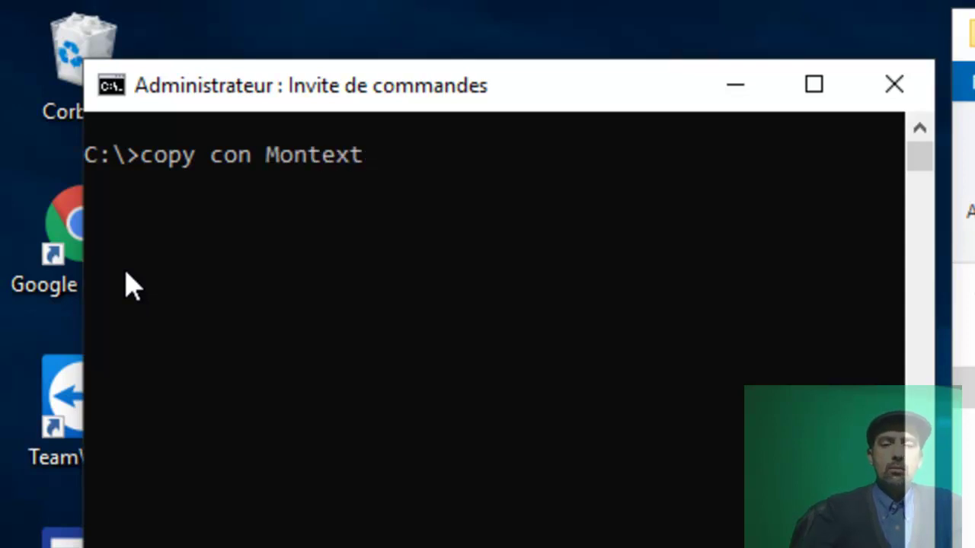
text(.txt)
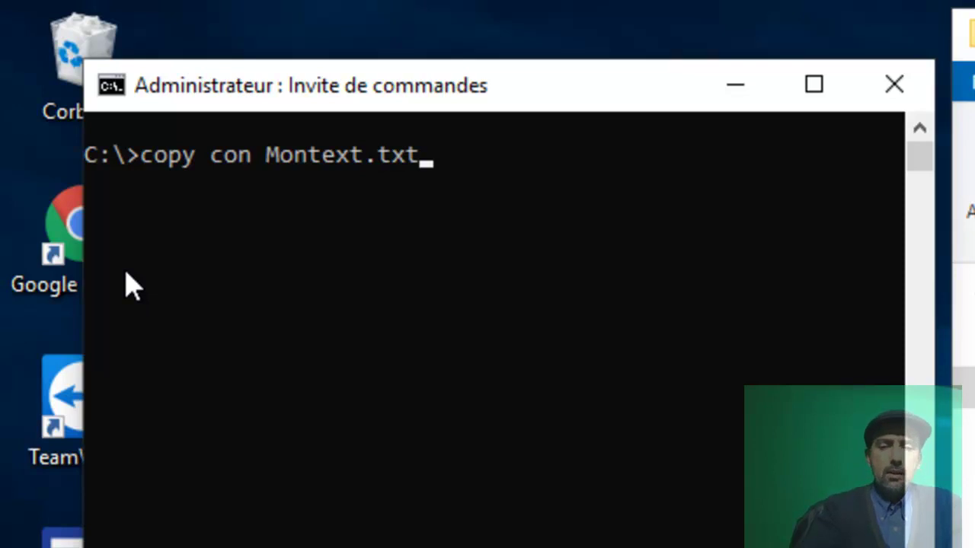
key(Return)
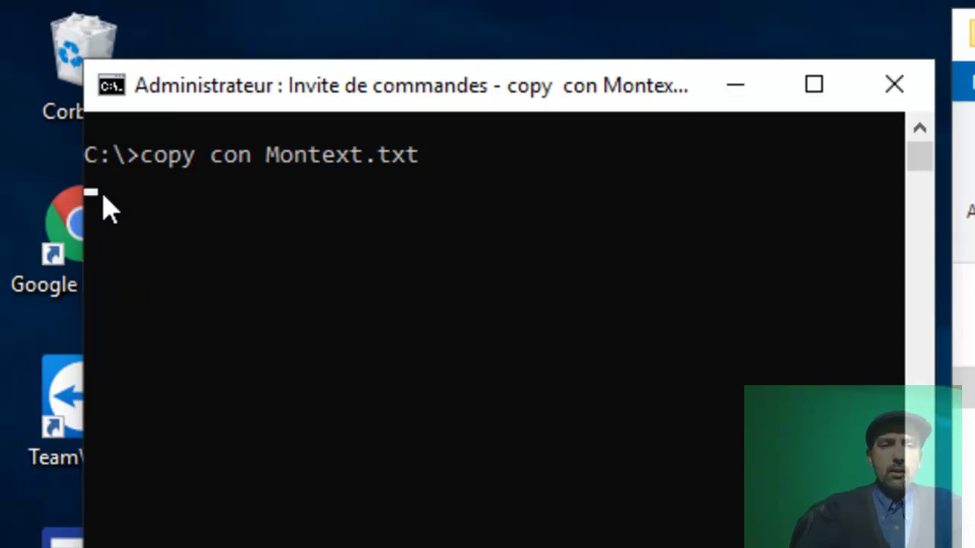
Step: Write three lines into the file: "DOS vous dit Bonjour!", "Veuillez suivre le cours!" and "MERCI."
text(DOS )
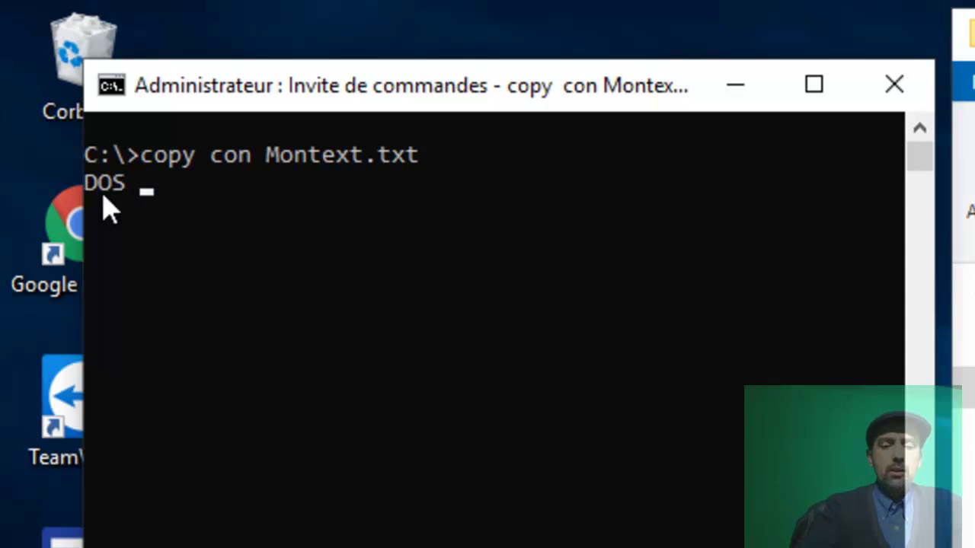
text(vous dit )
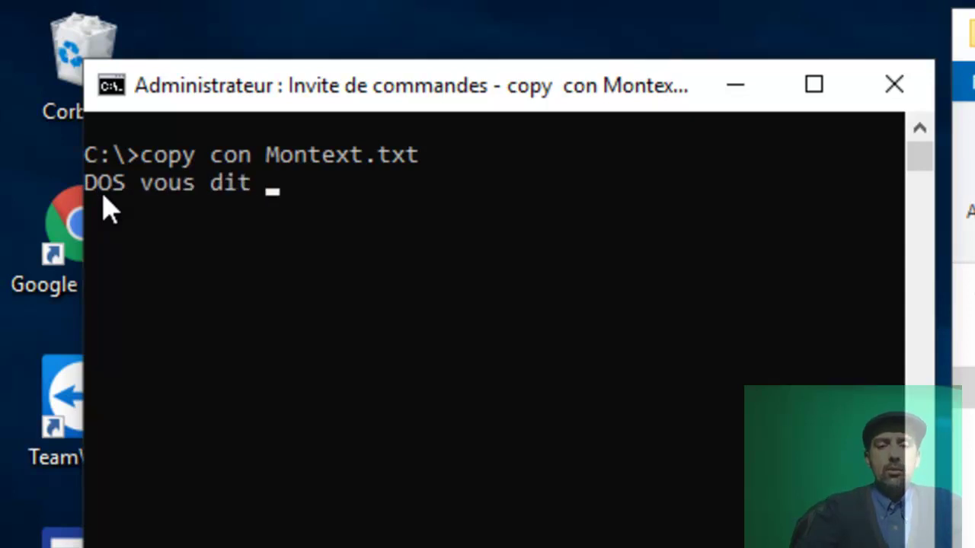
text(Bonjour)
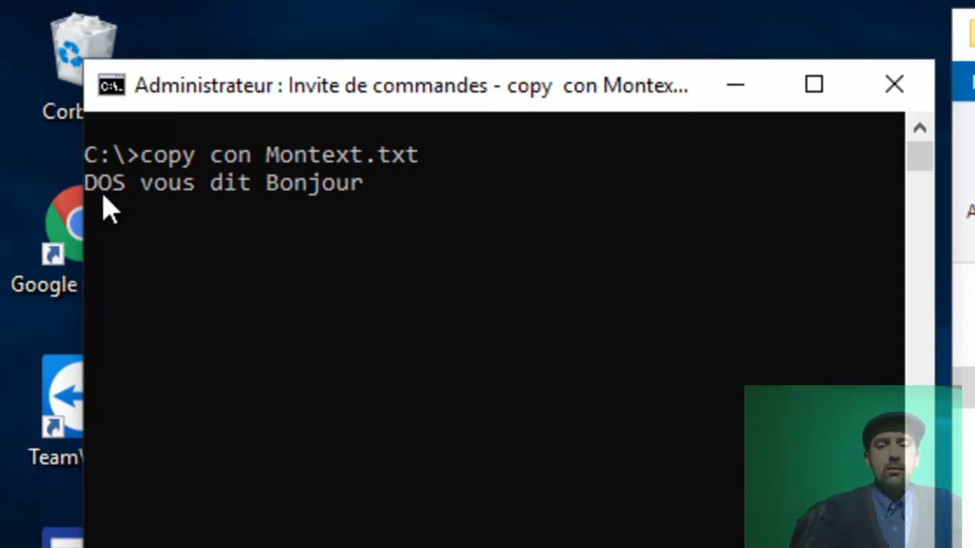
text(!)
key(Return)
text(Veuill)
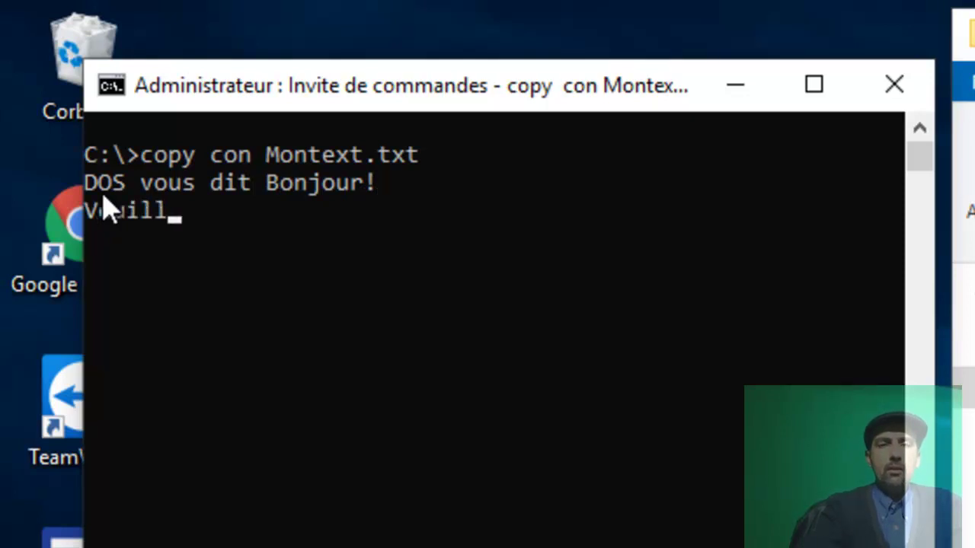
text(ez suivre le  cours:)
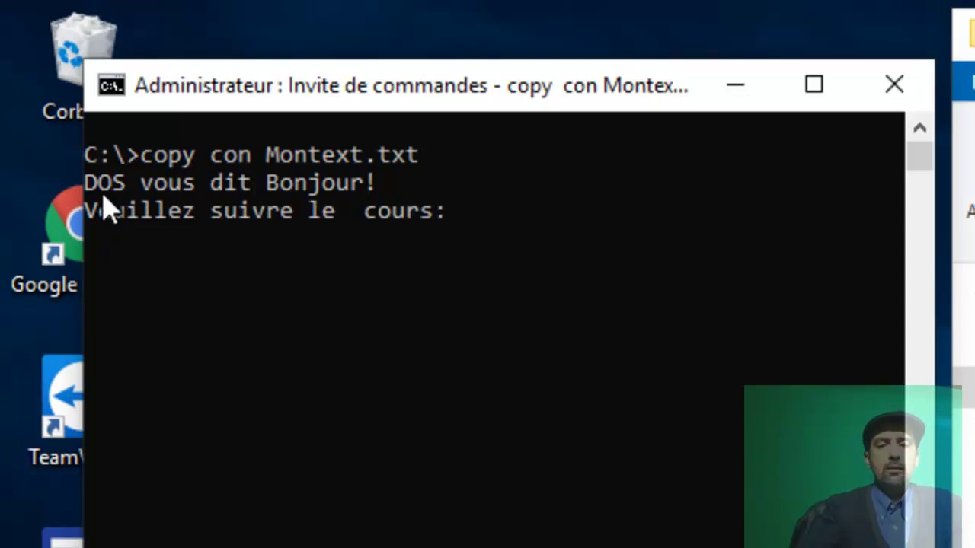
key(BackSpace)
text(!)
key(Return)
text(MERCI.)
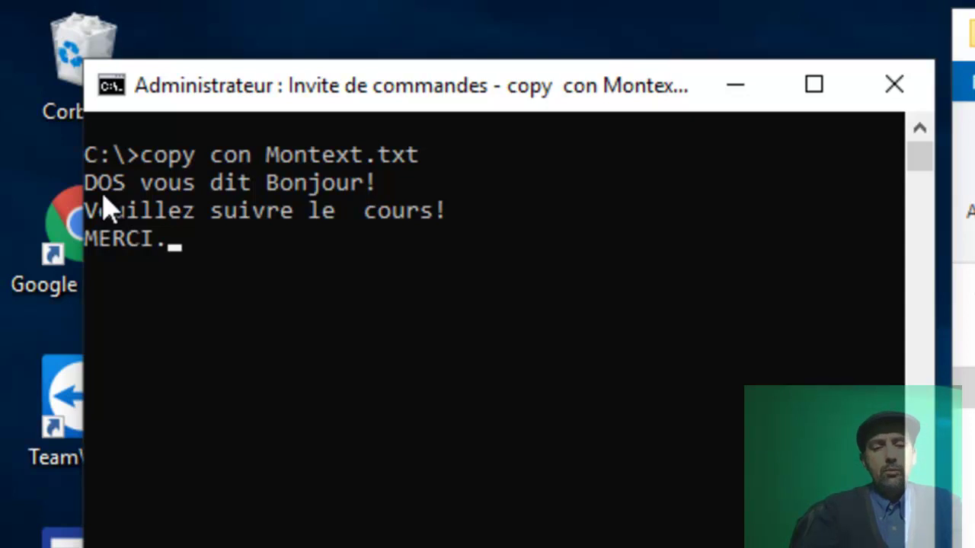
Step: End the text with the ^Z end-of-file mark to save Montext.txt, and list the root of drive C with dir
key(ctrl+z)
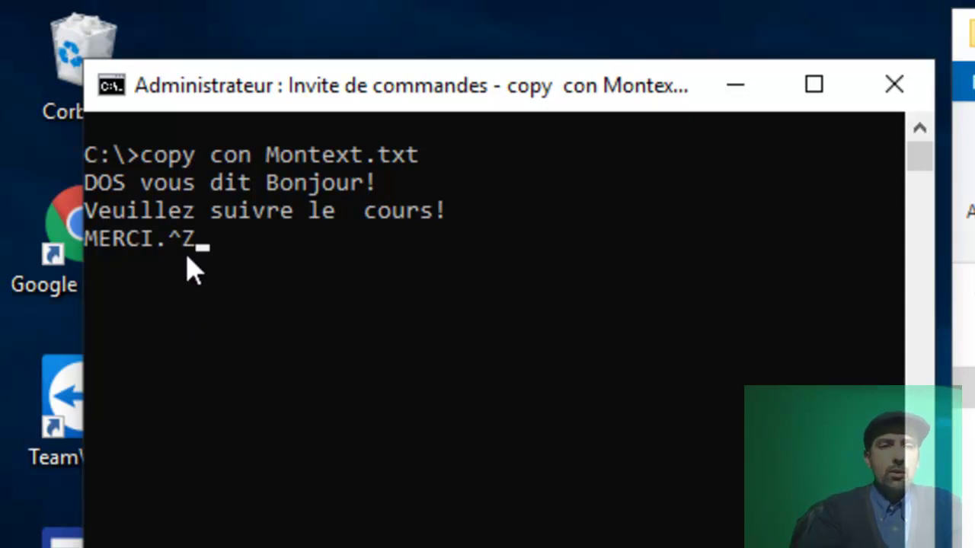
key(Return)
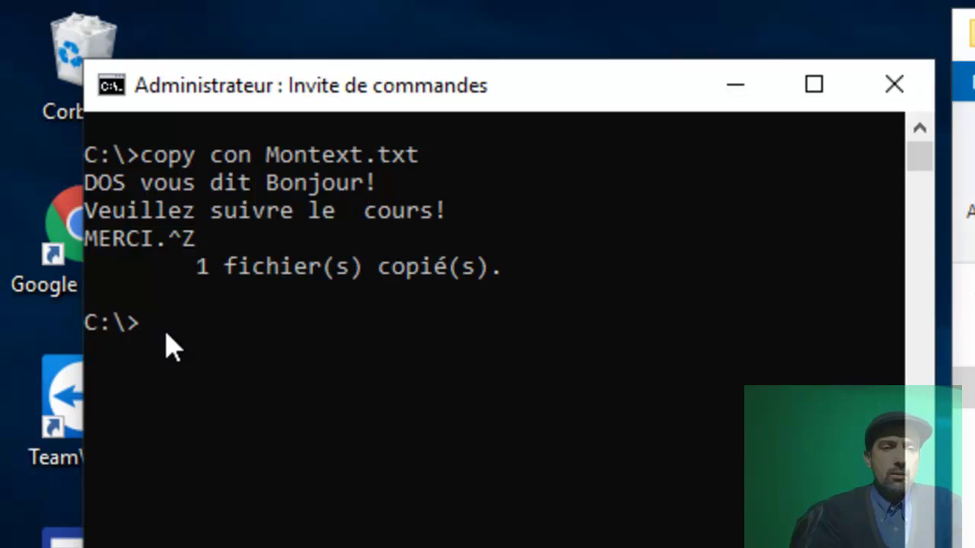
text(dir)
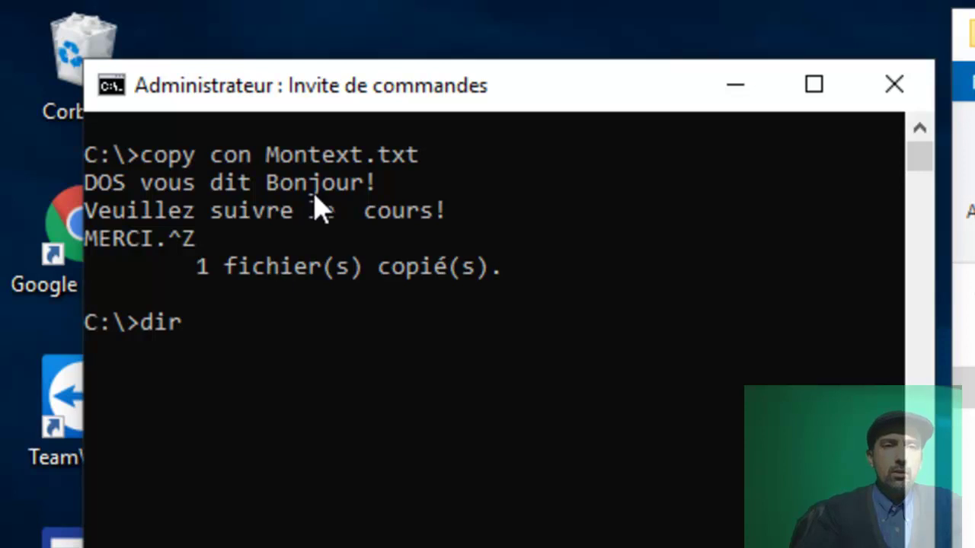
key(Return)
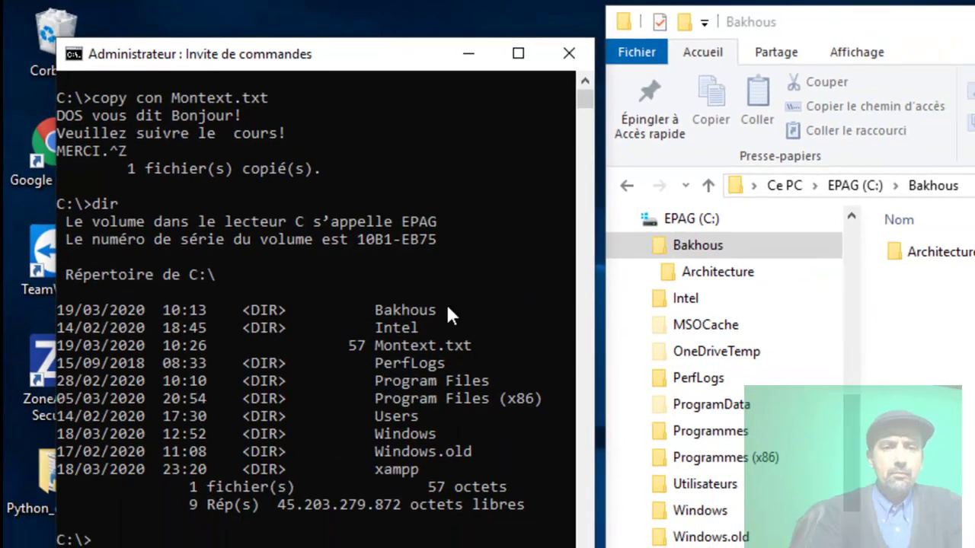